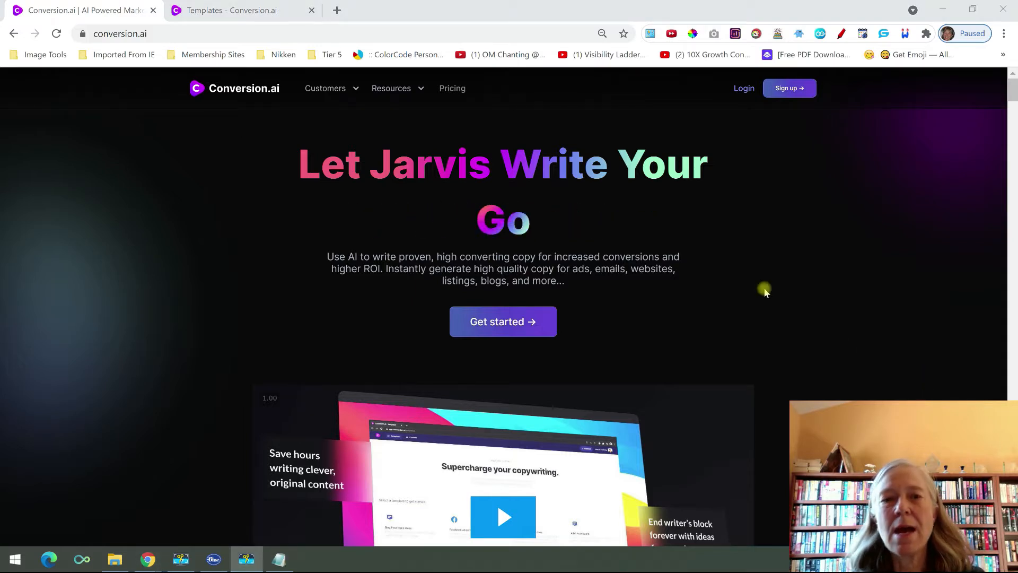
Switch to the Conversion.ai template dashboard and examine the available templates, from long-form and blog tools to the ad and video ones.
left_click(201, 10)
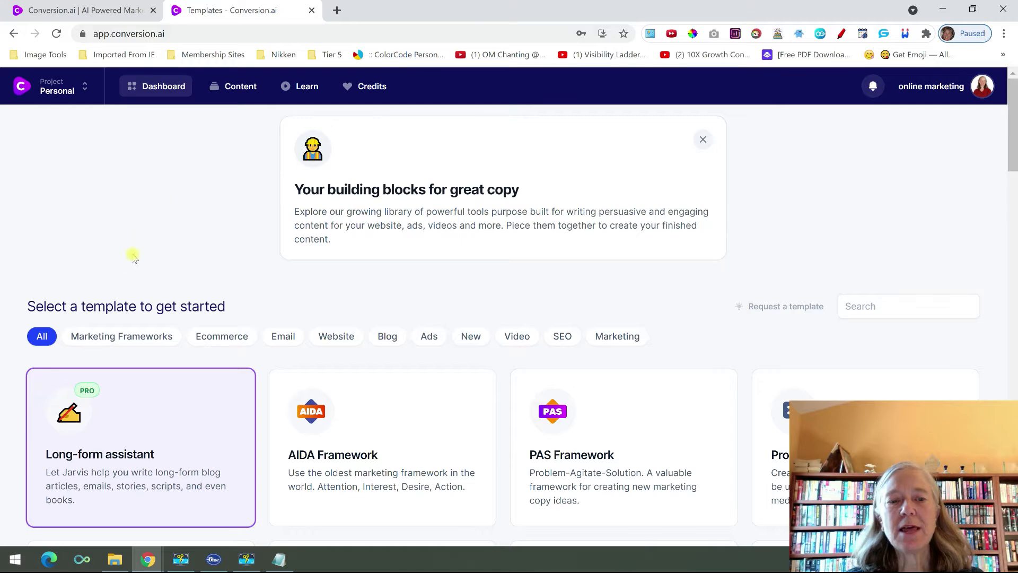
scroll(132, 257, "down", 3)
scroll(132, 257, "down", 1)
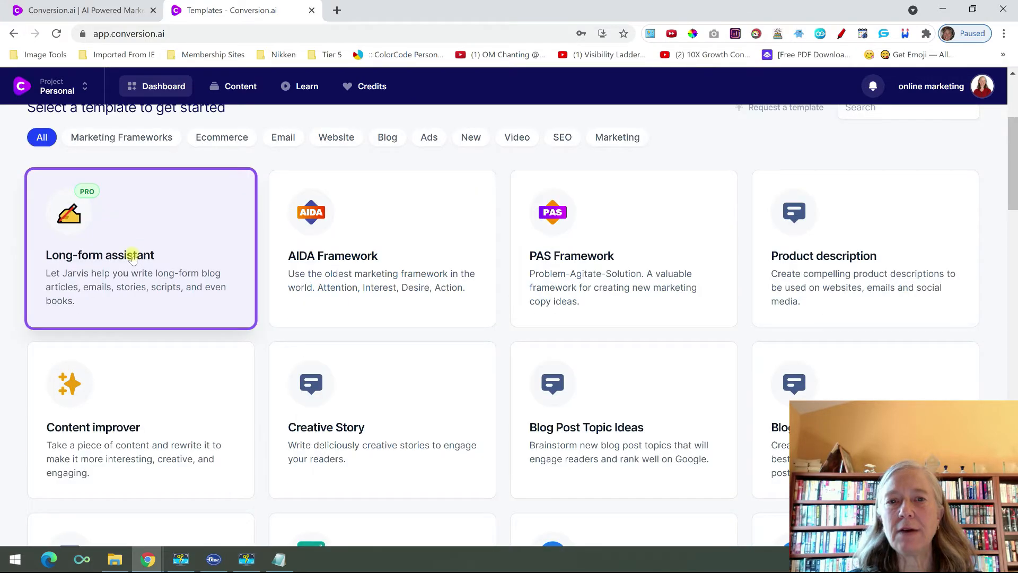
scroll(132, 258, "down", 3)
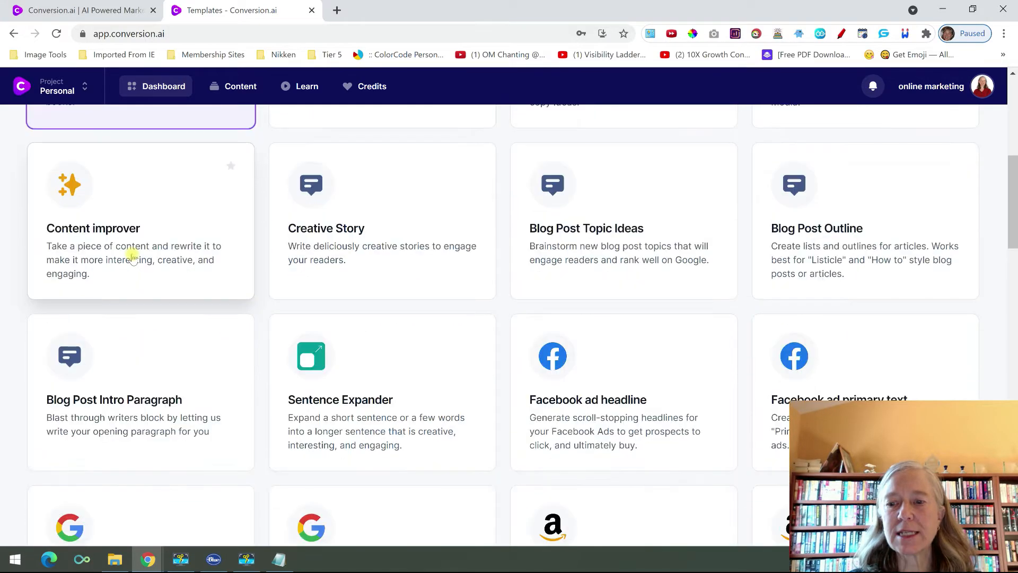
scroll(132, 257, "down", 1)
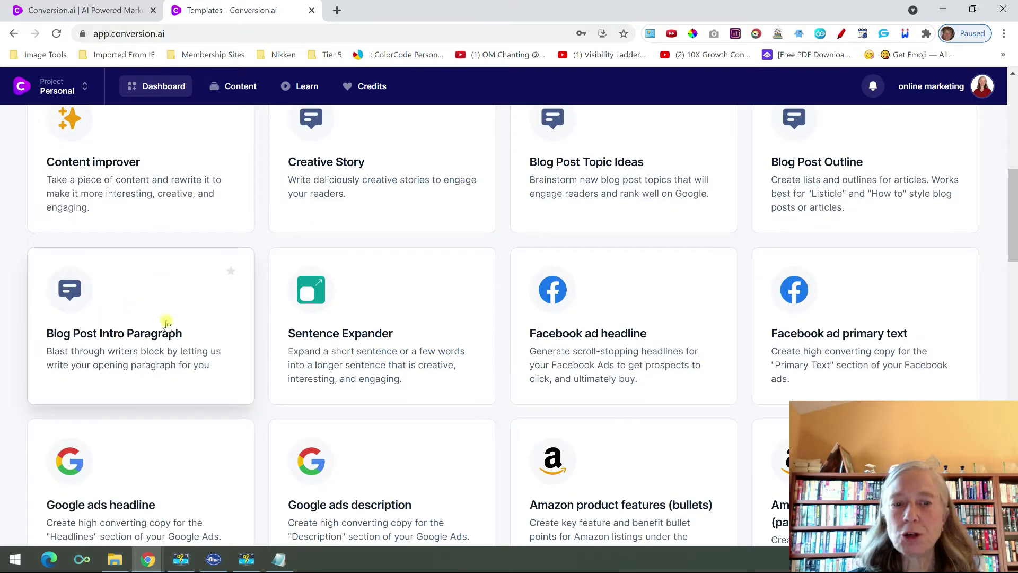
scroll(161, 313, "down", 2)
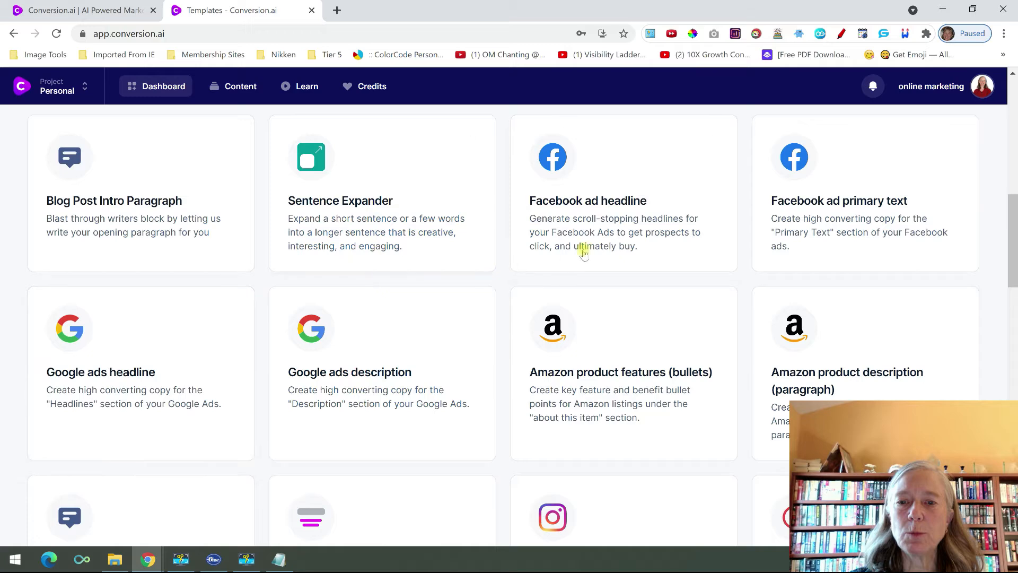
scroll(234, 334, "down", 2)
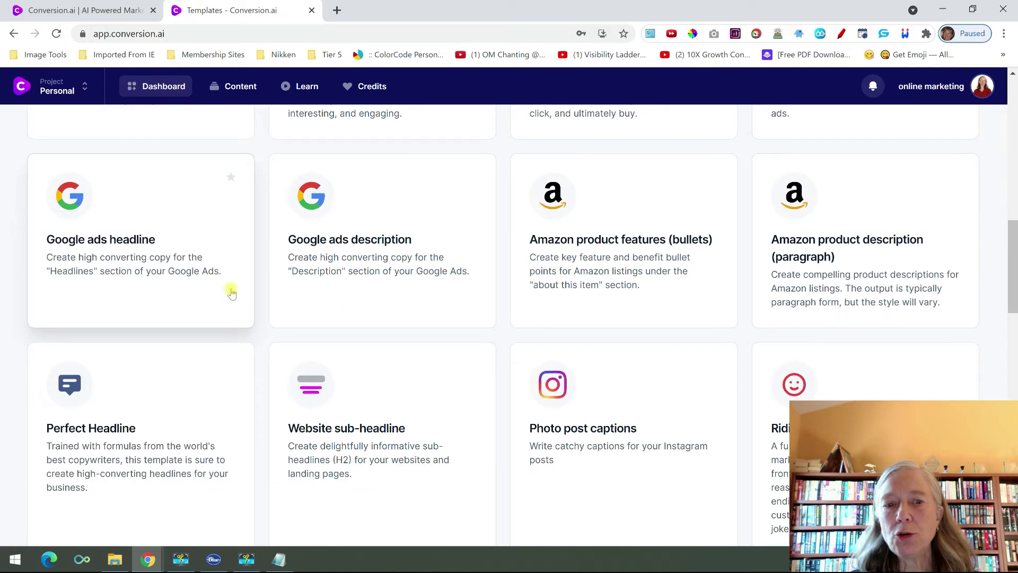
scroll(227, 289, "down", 3)
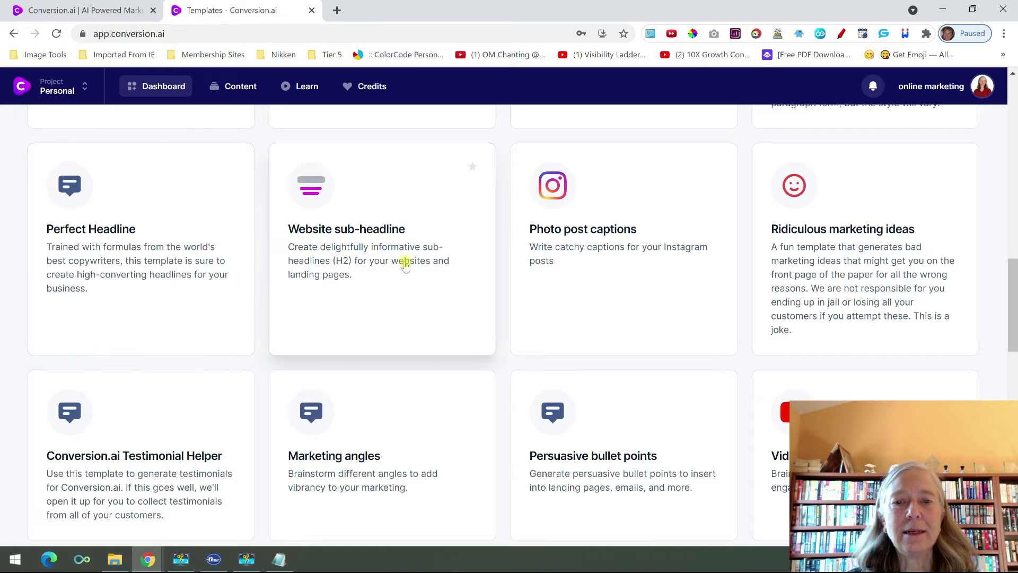
scroll(318, 279, "down", 3)
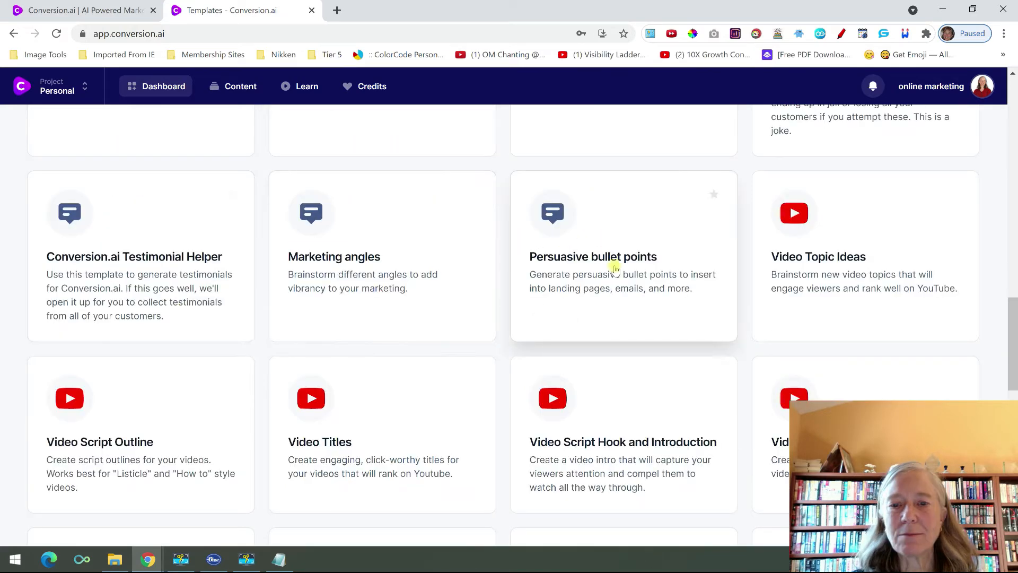
scroll(475, 222, "down", 1)
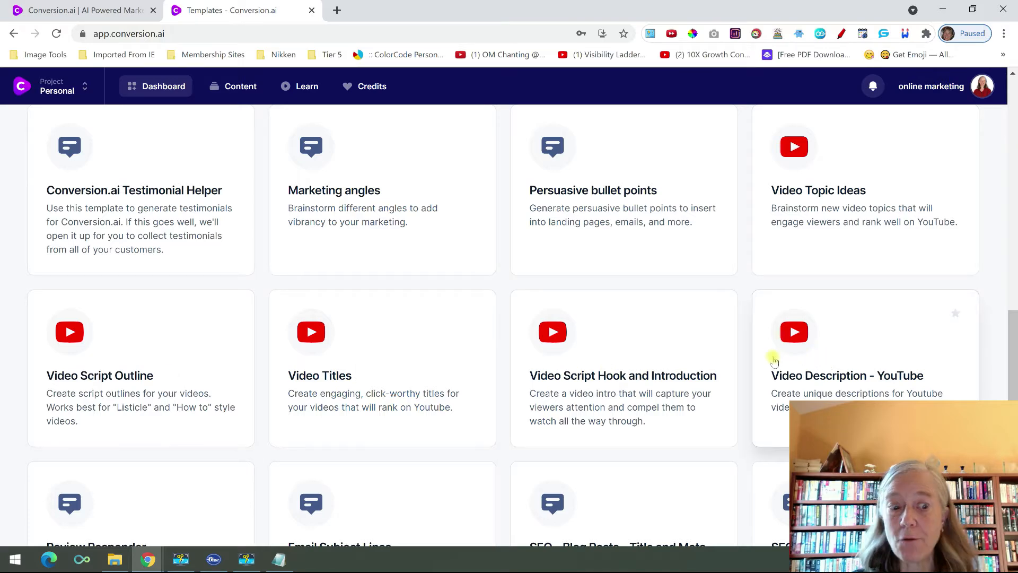
scroll(662, 338, "down", 2)
scroll(662, 338, "up", 4)
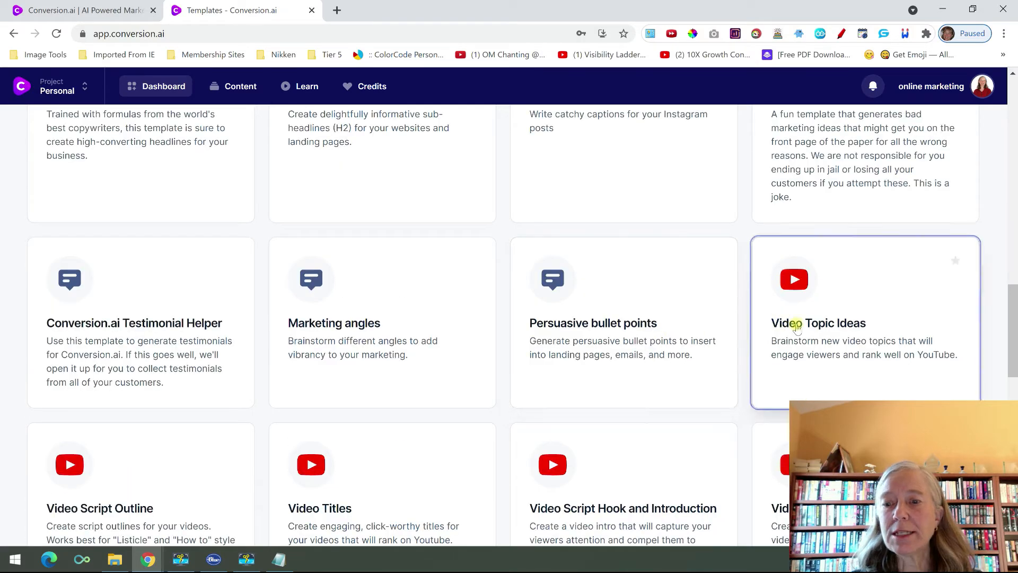
Open the Video Topic Ideas template and set its number of outputs to 3.
left_click(797, 328)
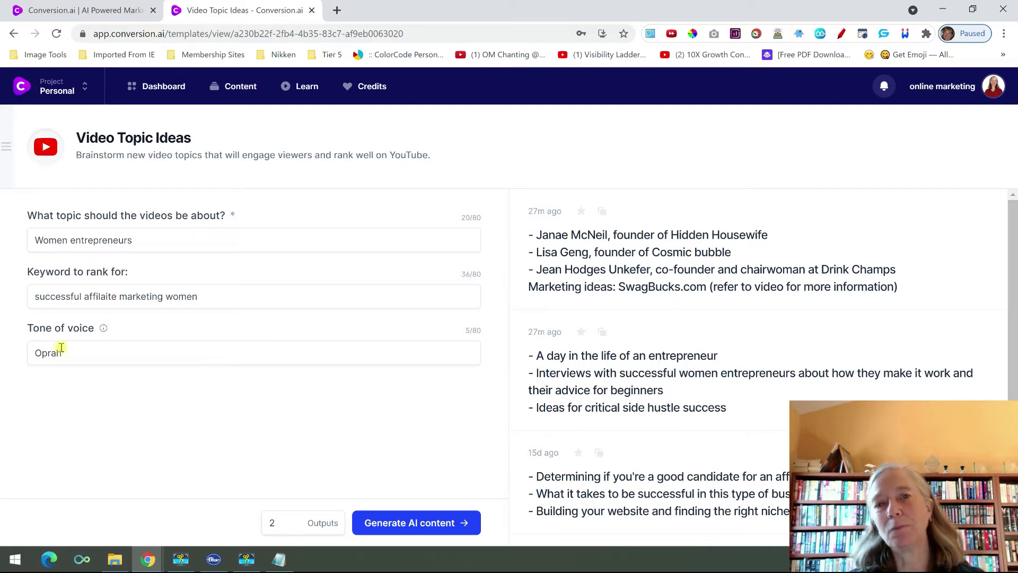
left_click(291, 519)
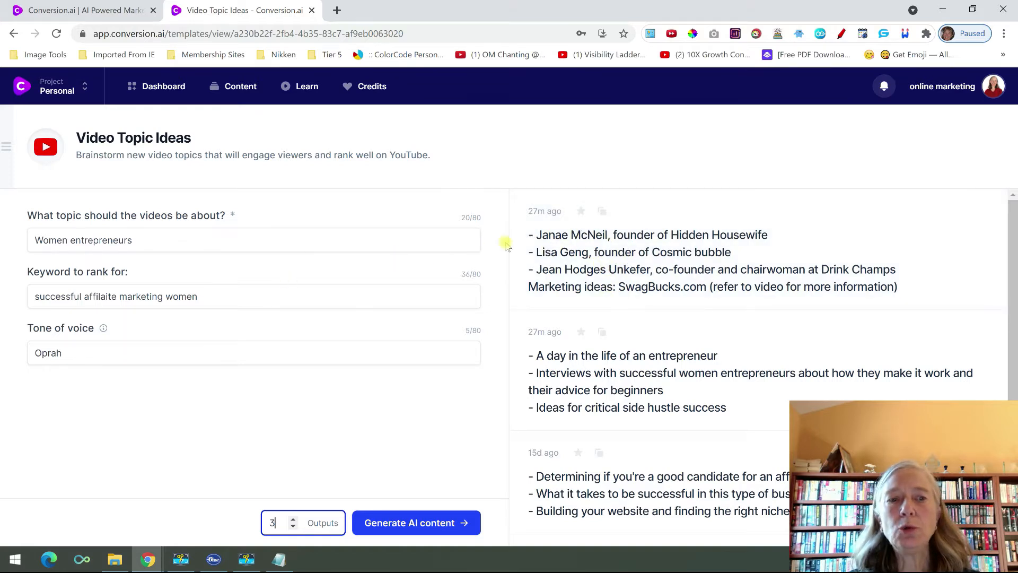
Copy the topic idea "Interviews with successful women entrepreneurs about how they make it work and their advice for beginners" into the blank Notepad document.
scroll(566, 281, "down", 3)
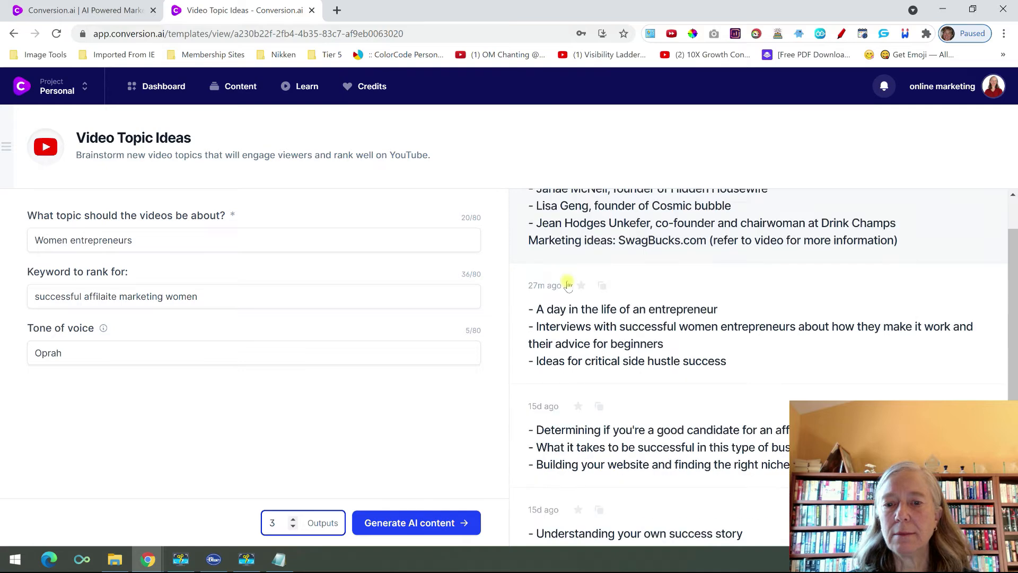
scroll(564, 282, "up", 1)
scroll(564, 282, "down", 2)
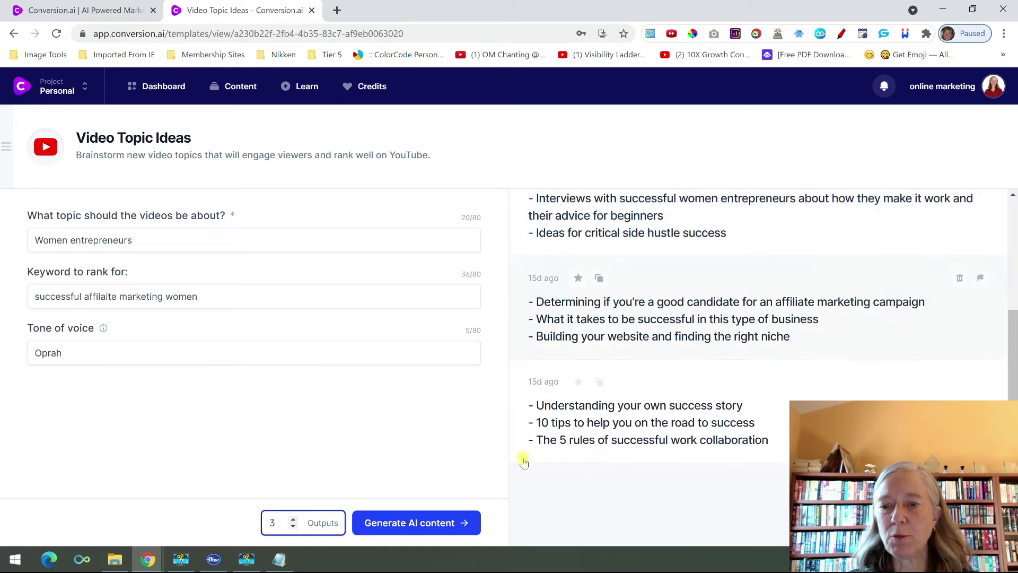
scroll(560, 457, "up", 3)
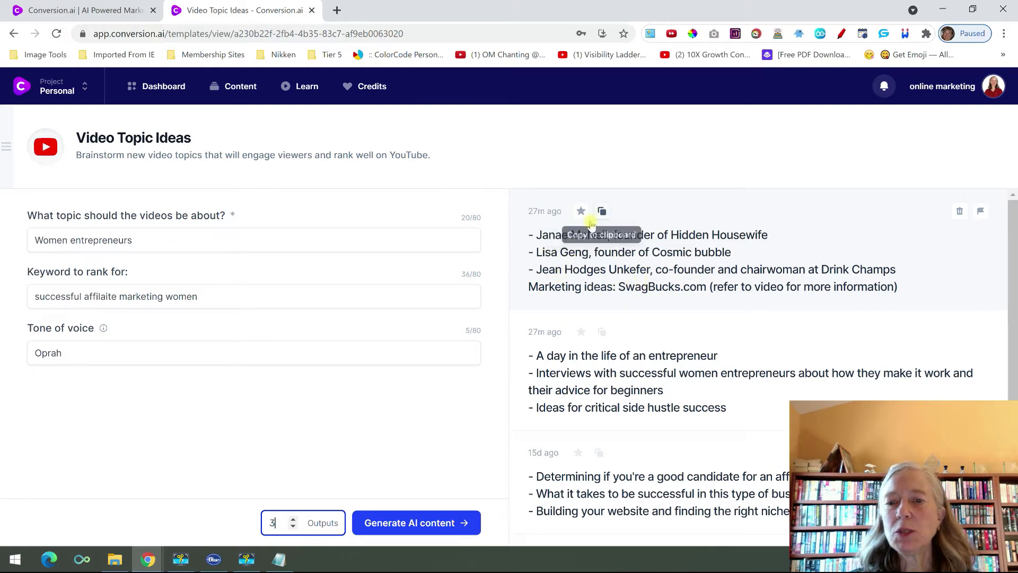
scroll(605, 358, "down", 1)
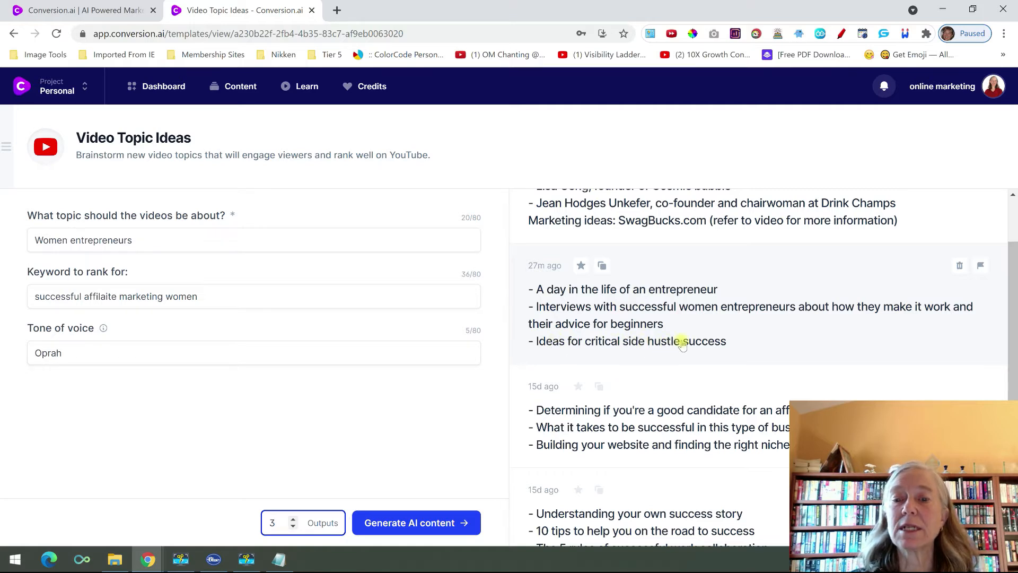
left_click(572, 309)
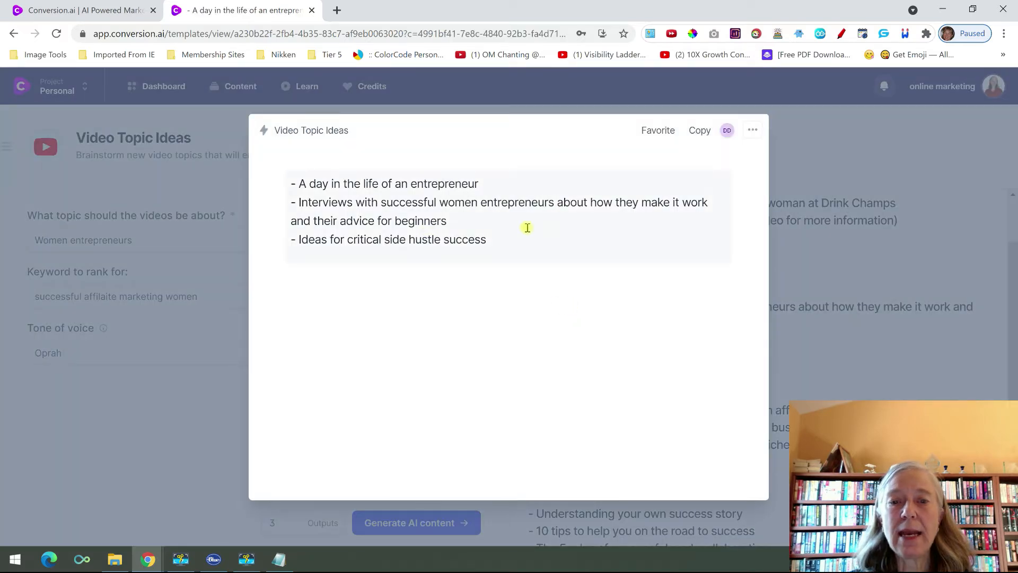
left_click_drag(445, 222, 300, 203)
key("ctrl+c")
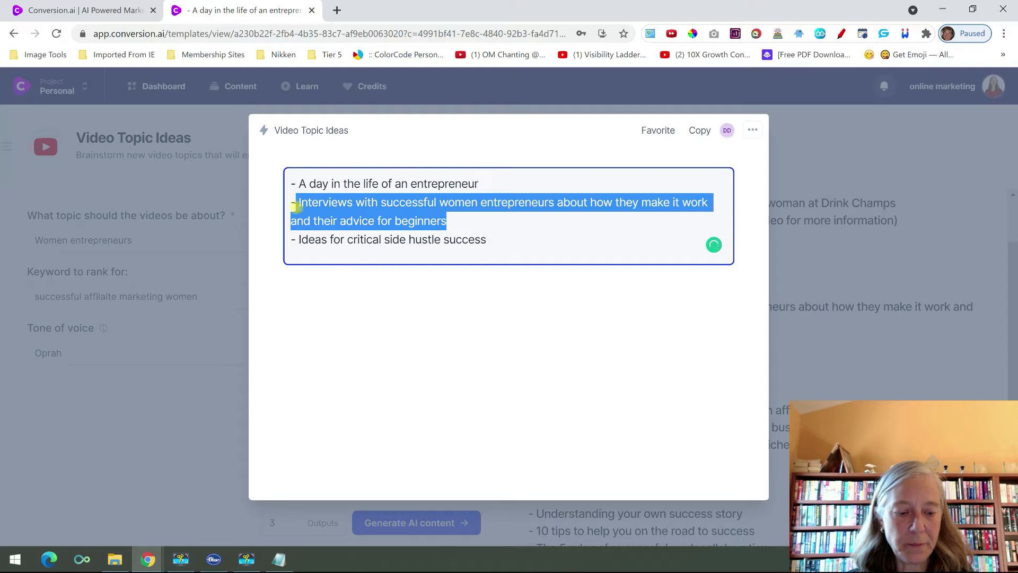
left_click(278, 559)
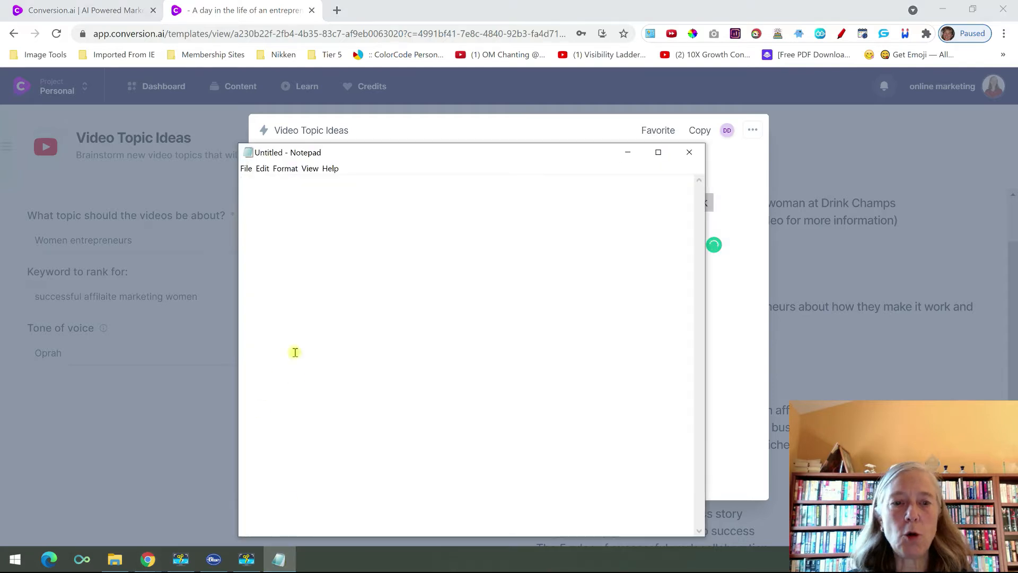
key("ctrl+v")
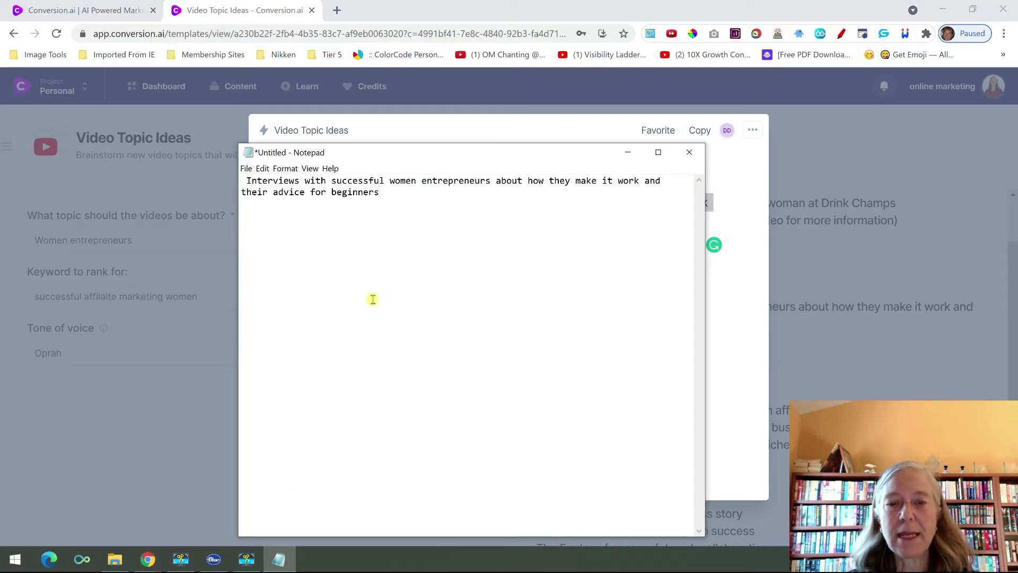
left_click(627, 157)
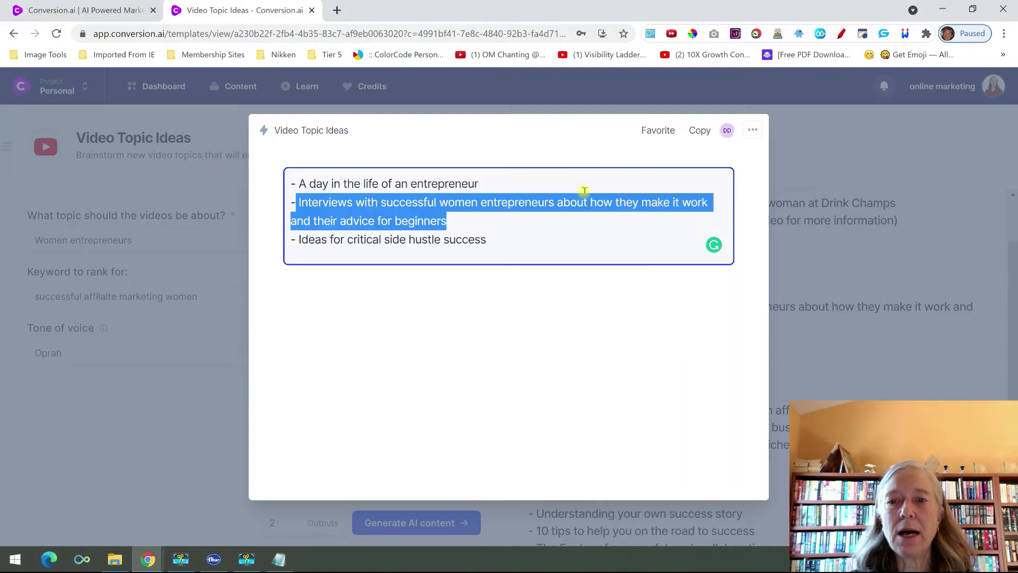
Close the opened topic idea and switch to the Video Script Outline template.
left_click(546, 142)
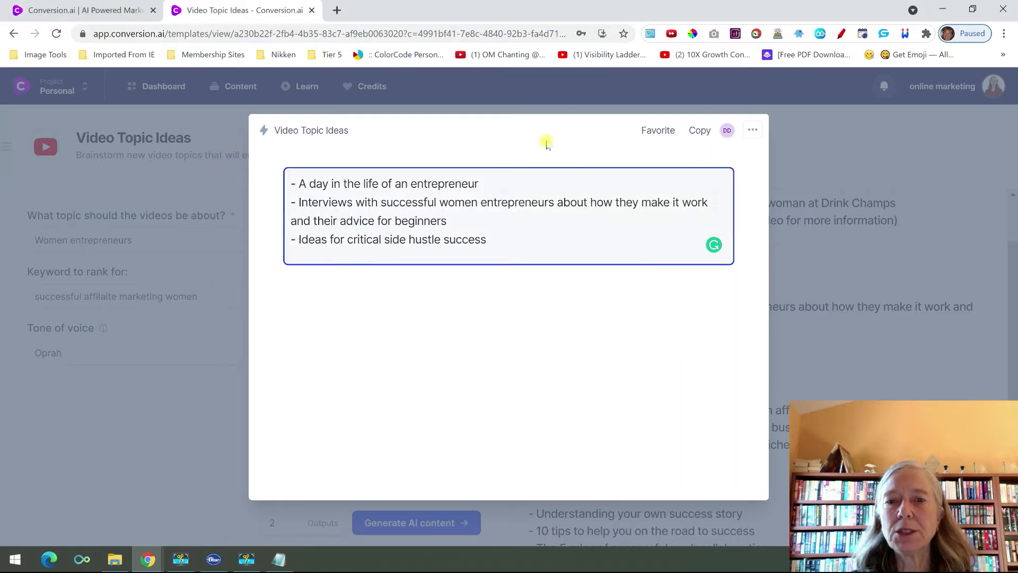
left_click(162, 424)
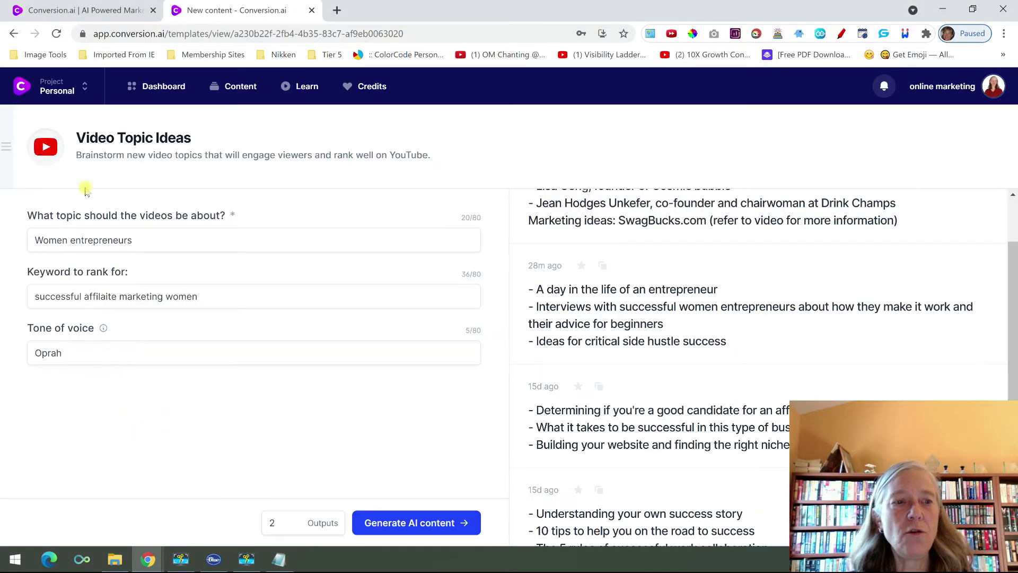
left_click(3, 144)
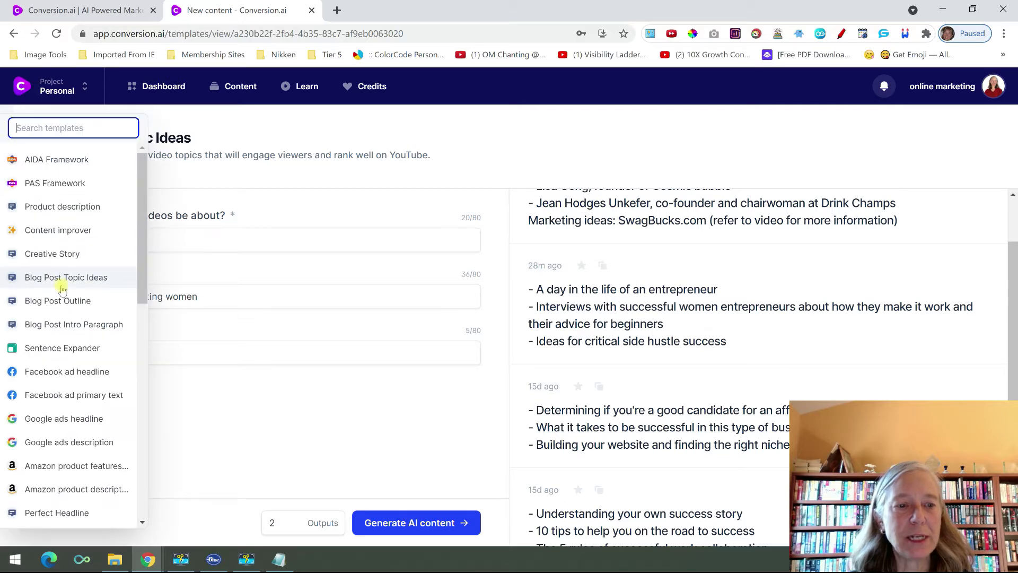
scroll(62, 286, "down", 5)
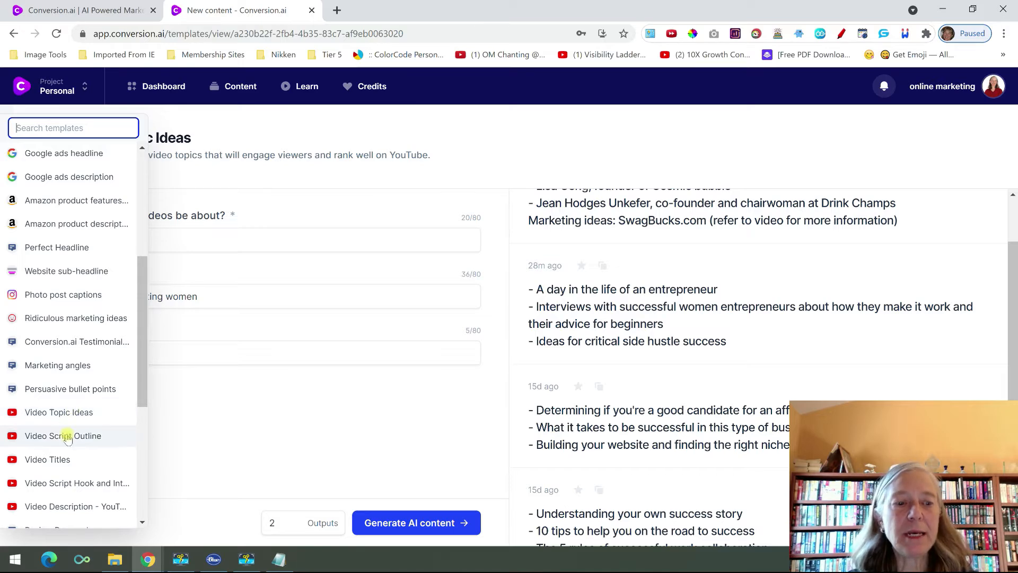
left_click(63, 436)
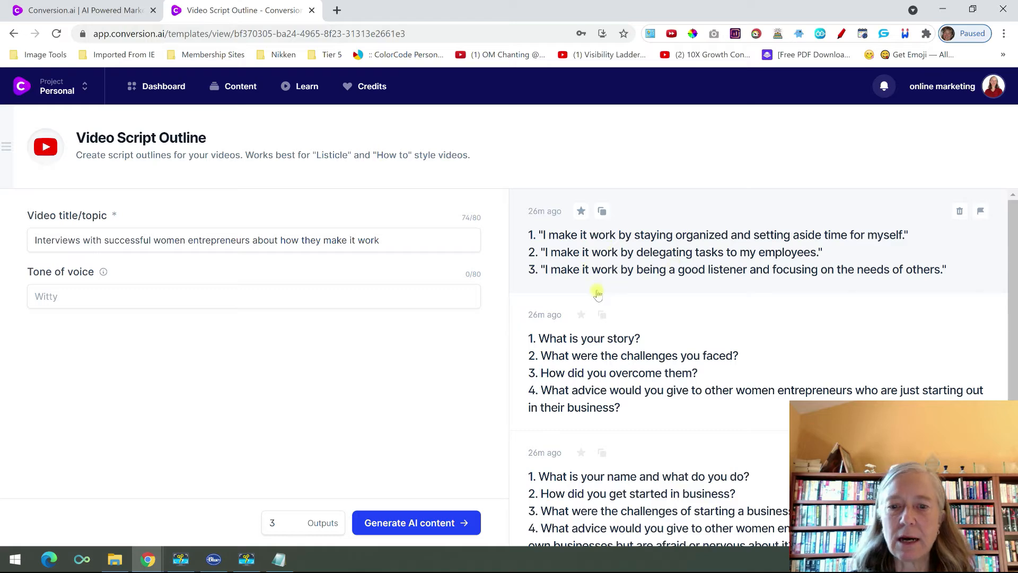
Review the generated script outlines and copy the one starting with "What is your story?" into Notepad below the topic idea.
scroll(536, 358, "down", 1)
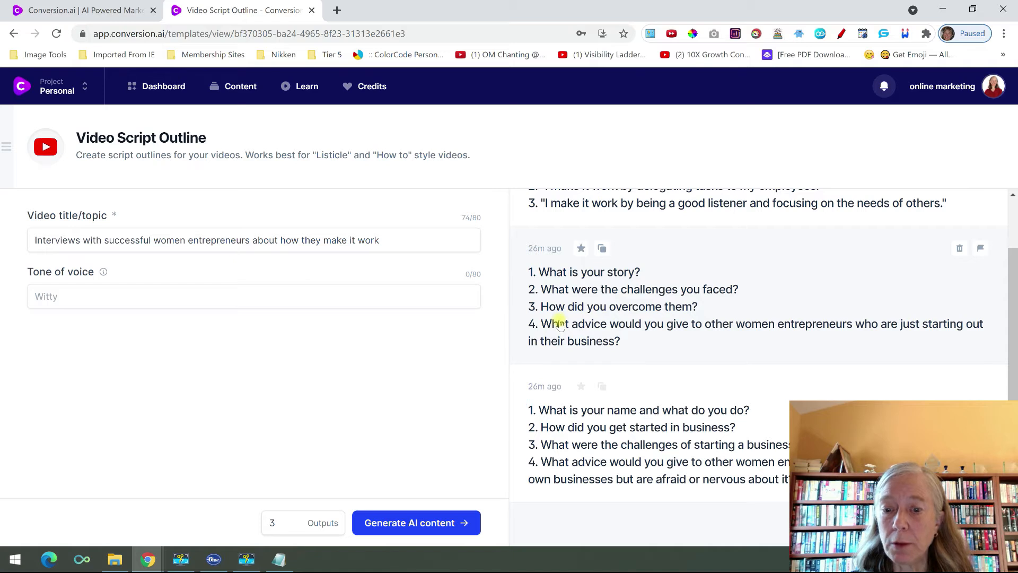
scroll(554, 369, "down", 1)
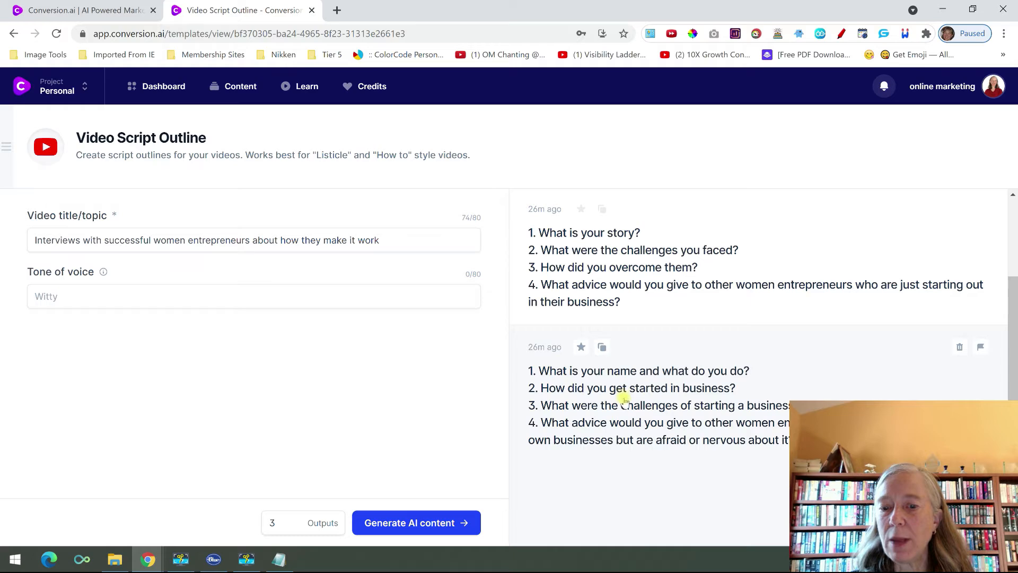
scroll(587, 332, "up", 1)
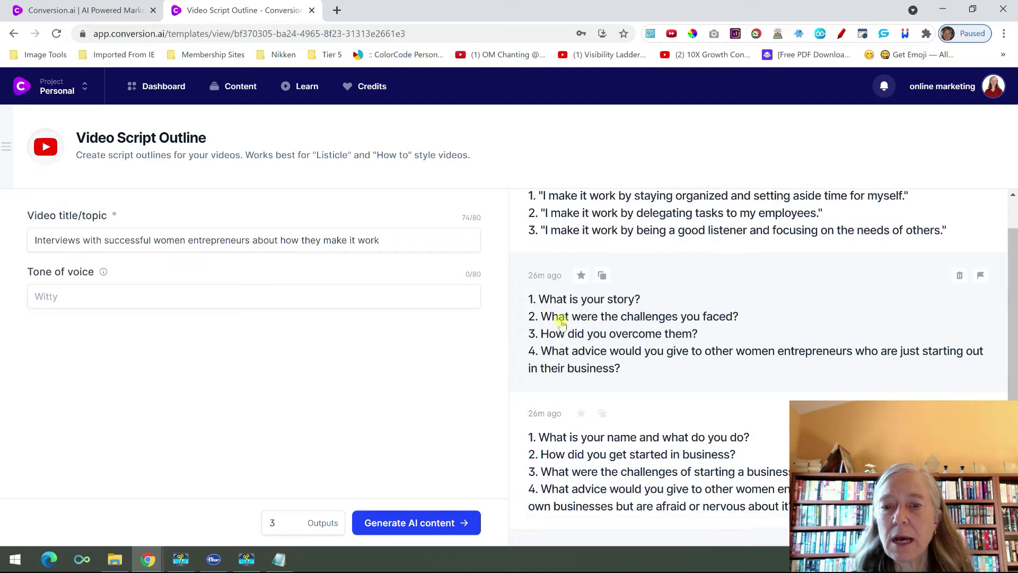
scroll(562, 321, "up", 1)
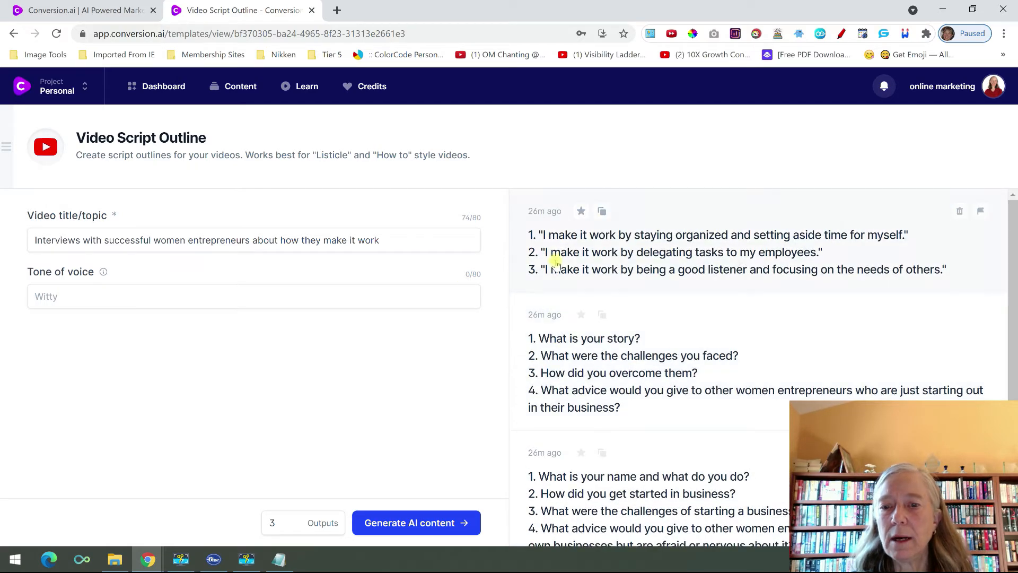
scroll(530, 377, "down", 1)
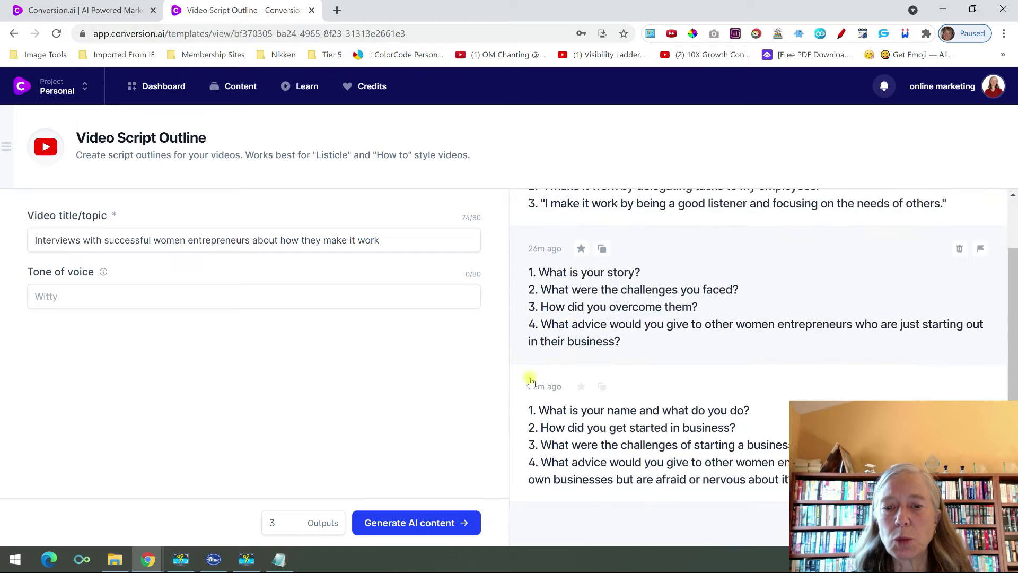
scroll(530, 378, "down", 1)
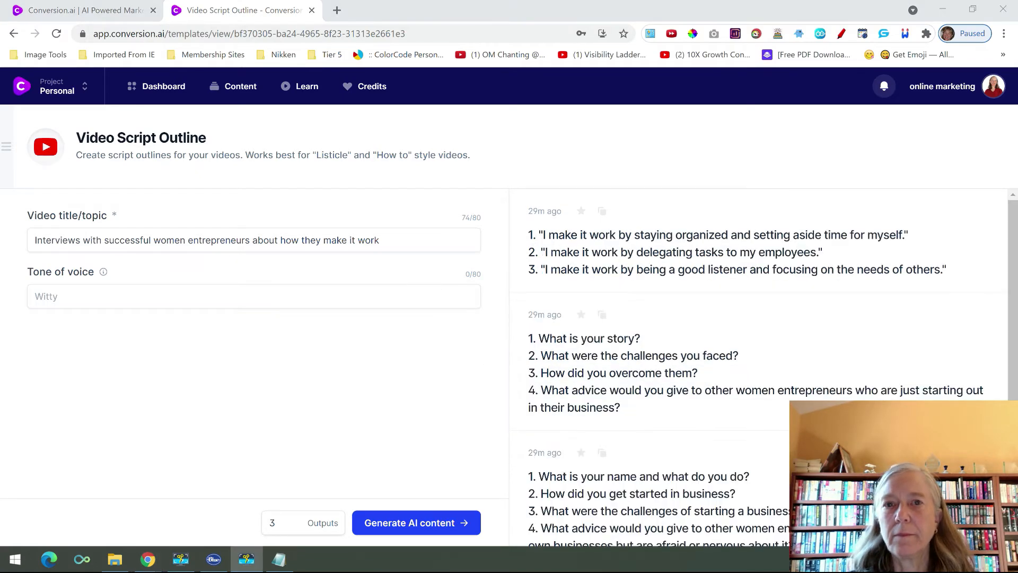
left_click(602, 314)
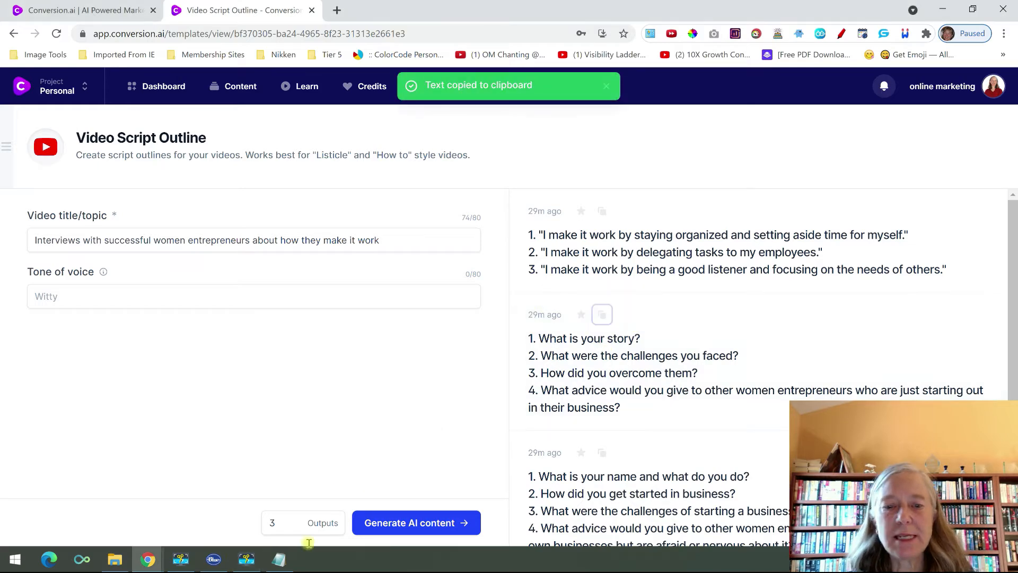
left_click(279, 559)
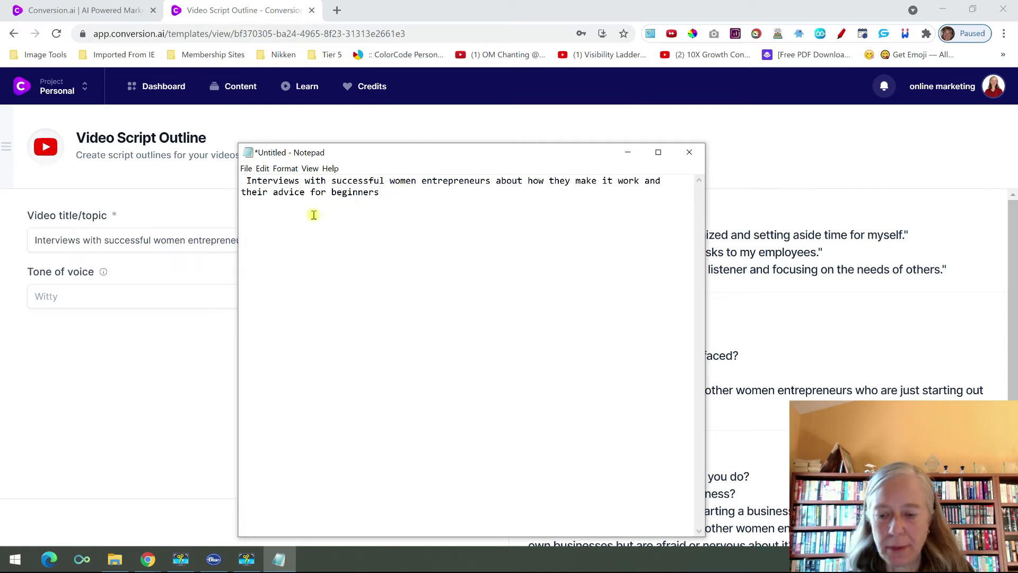
key("ctrl+v")
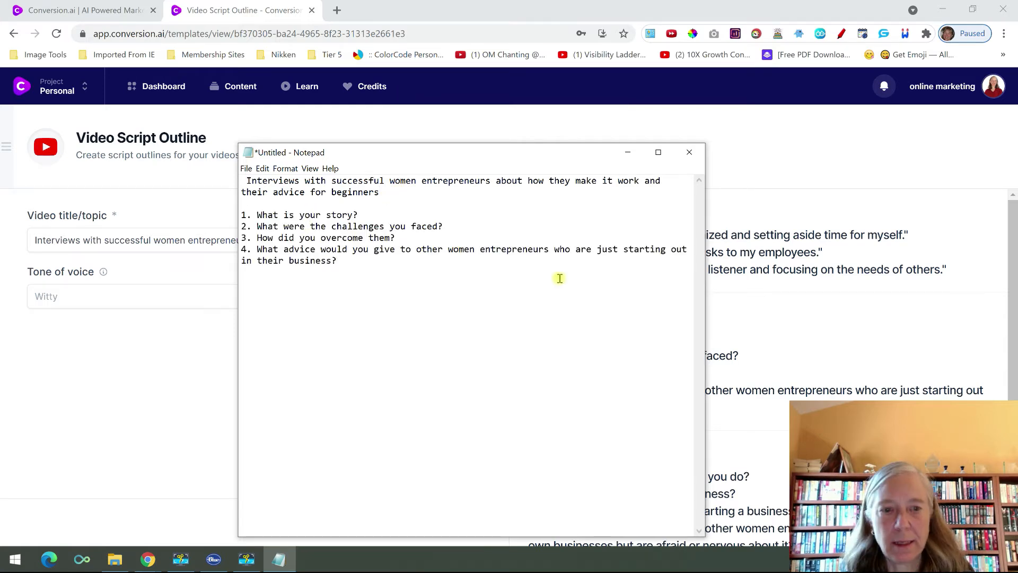
Copy the script outline starting with "What is your name and what do you do?" into Notepad below the first outline.
left_click(752, 493)
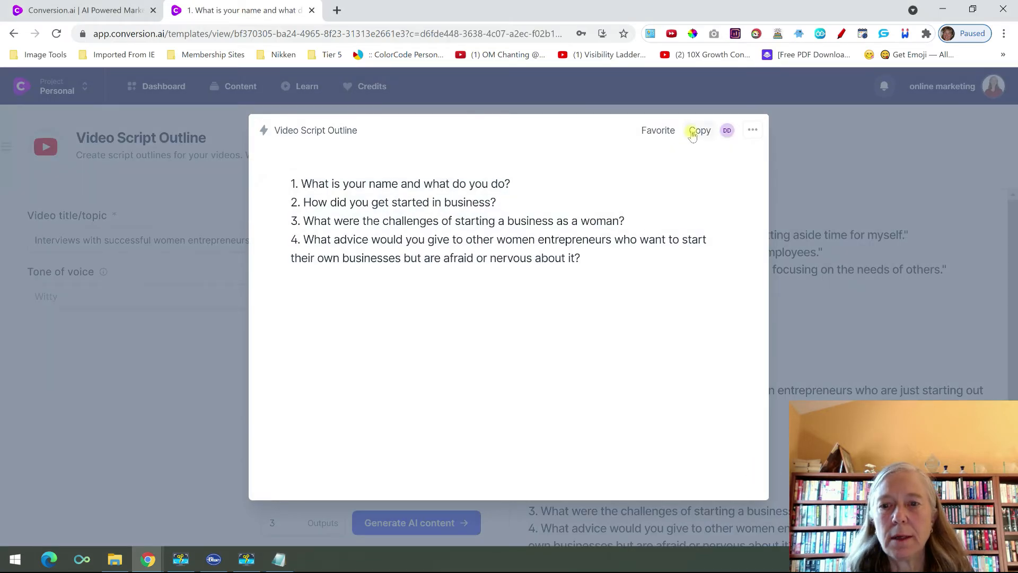
left_click(693, 133)
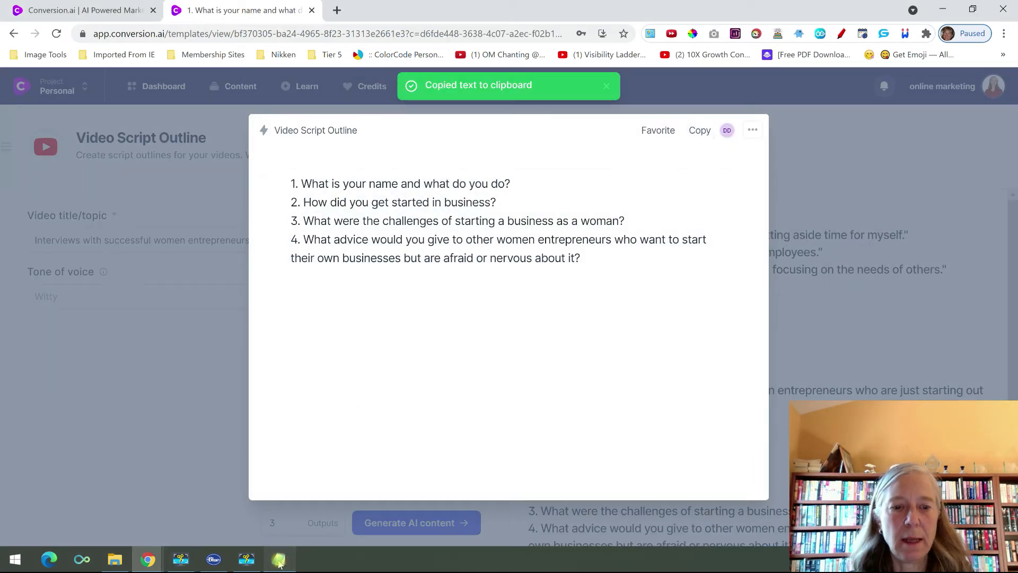
left_click(279, 560)
key("Return")
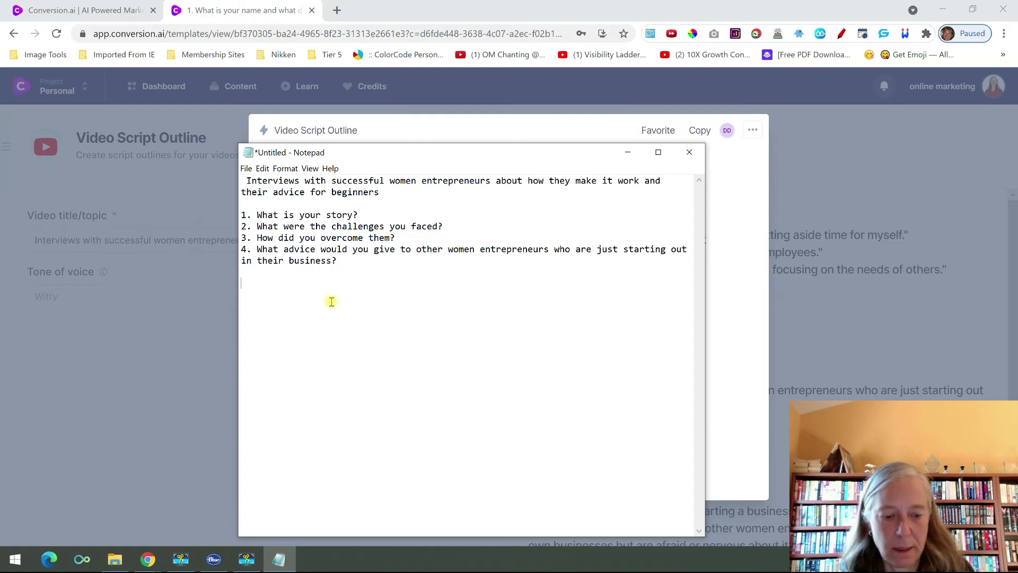
key("ctrl+v")
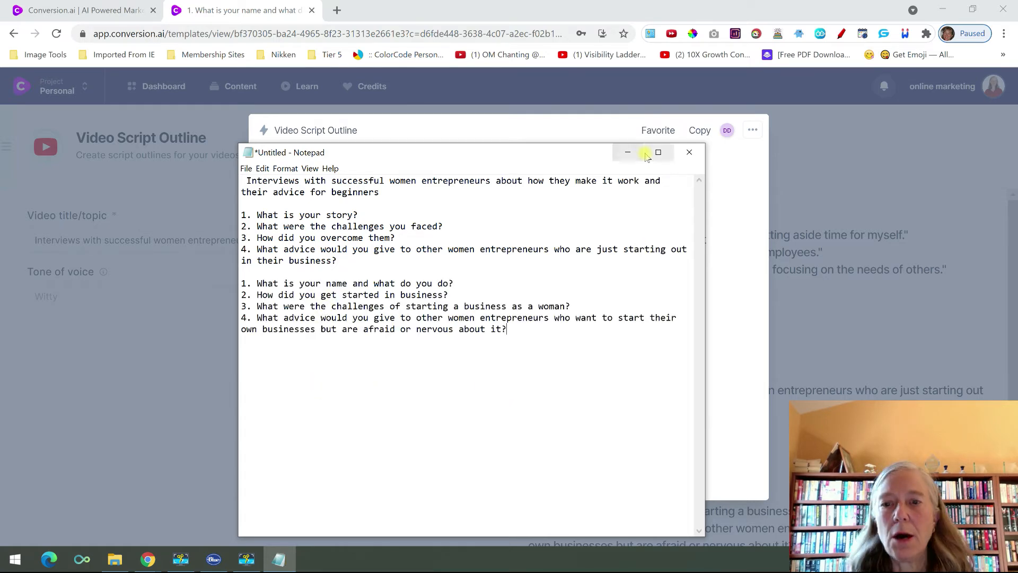
left_click(629, 154)
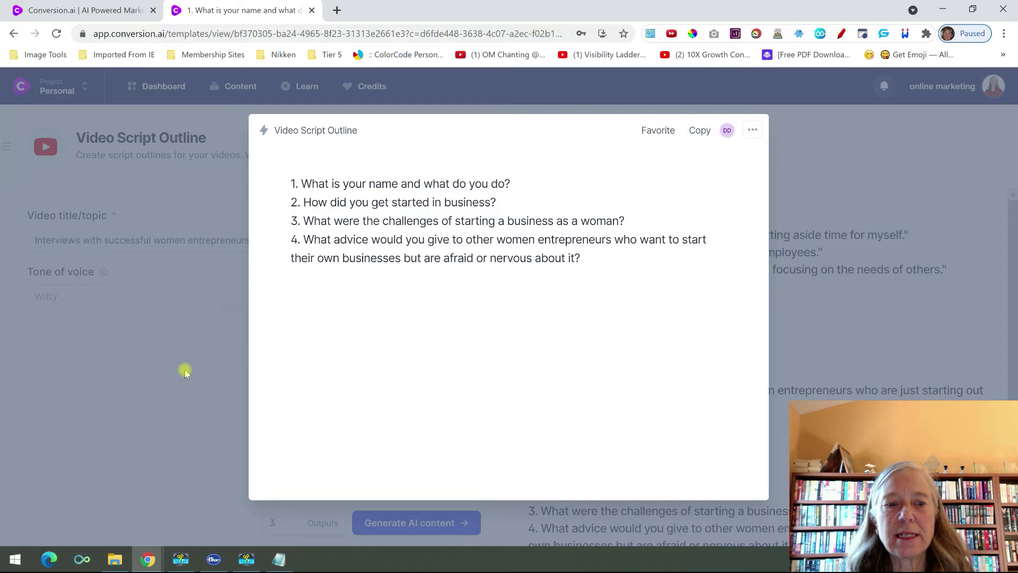
Close the opened script outline and switch to the Video Titles template.
left_click(153, 346)
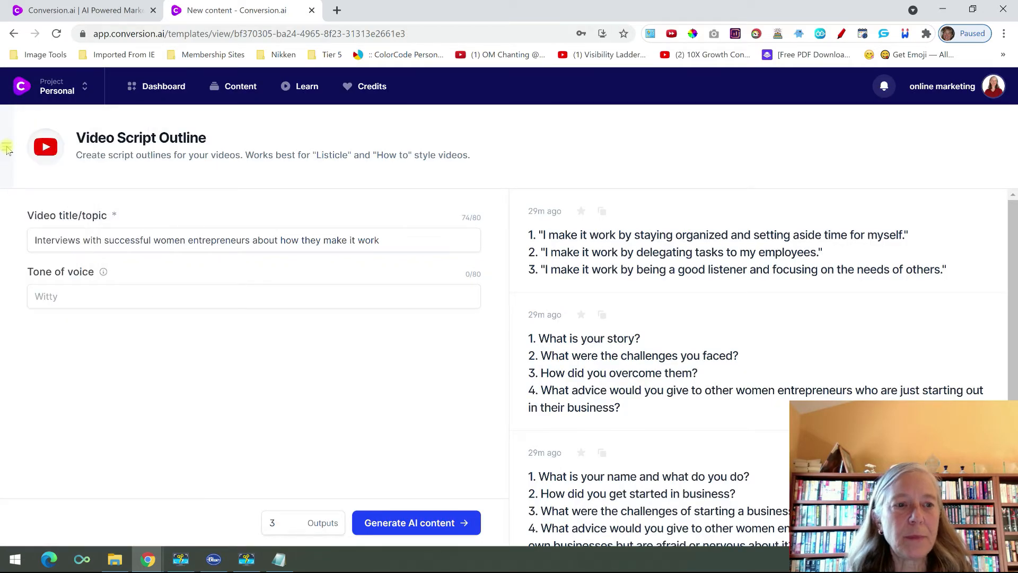
mouse_move(7, 151)
scroll(16, 294, "down", 5)
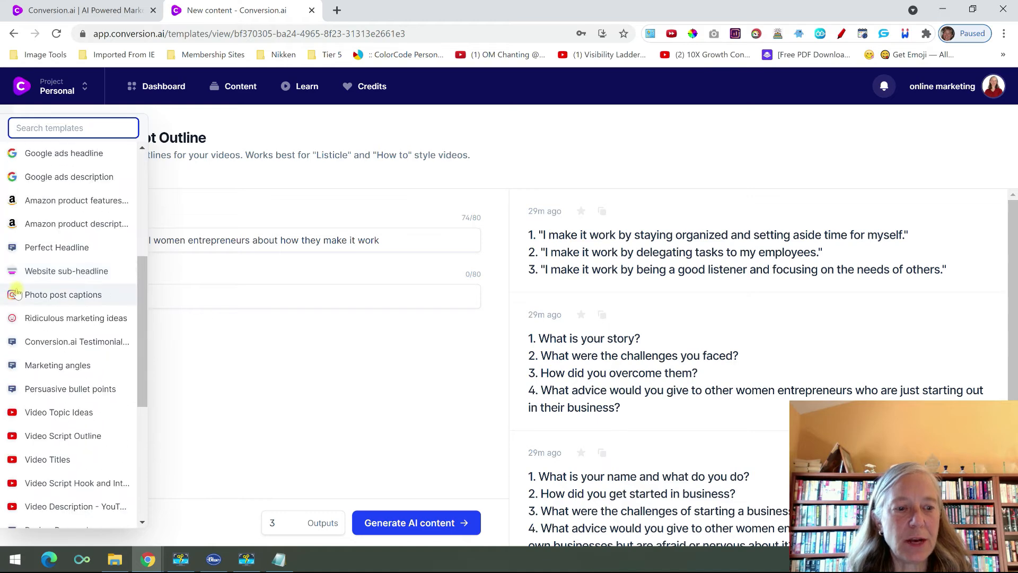
left_click(42, 460)
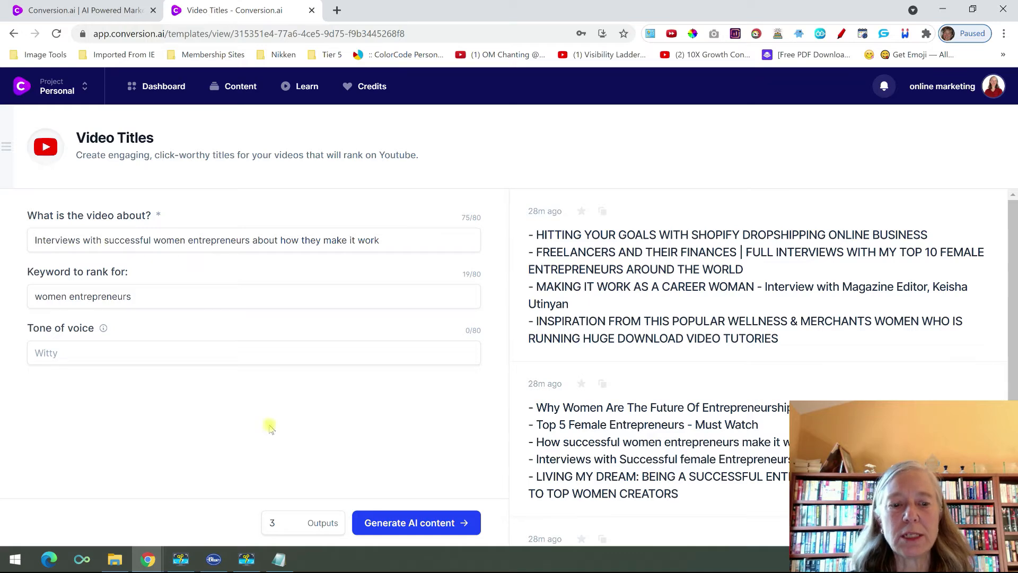
Check the topic idea collected in Notepad and return to the Video Titles template.
mouse_move(153, 563)
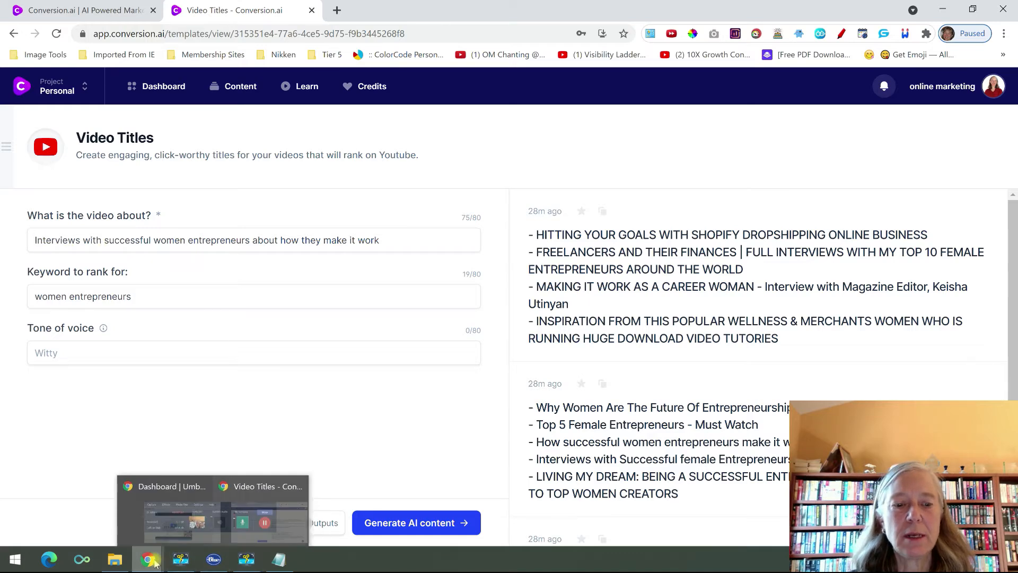
left_click(279, 559)
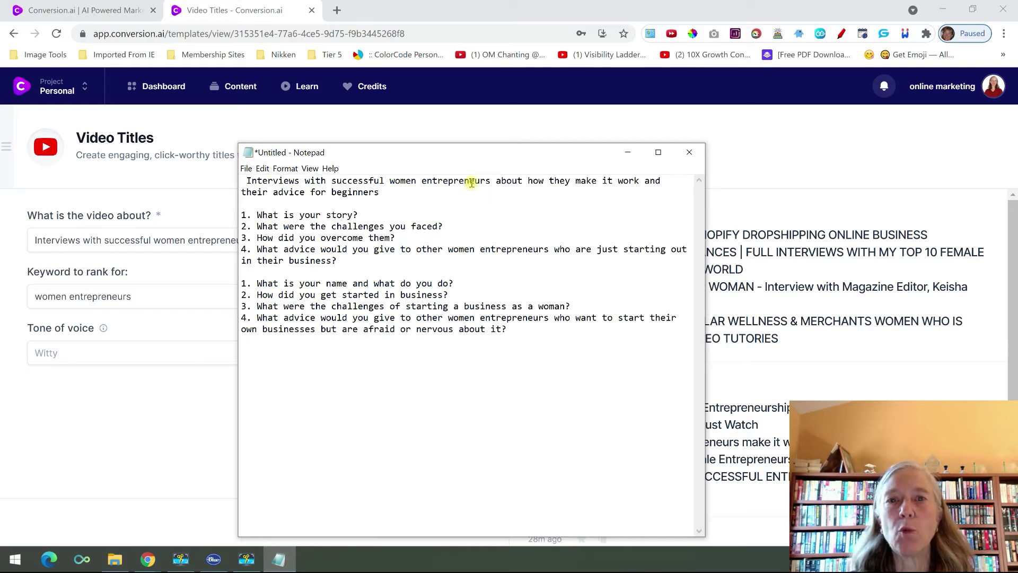
left_click(138, 450)
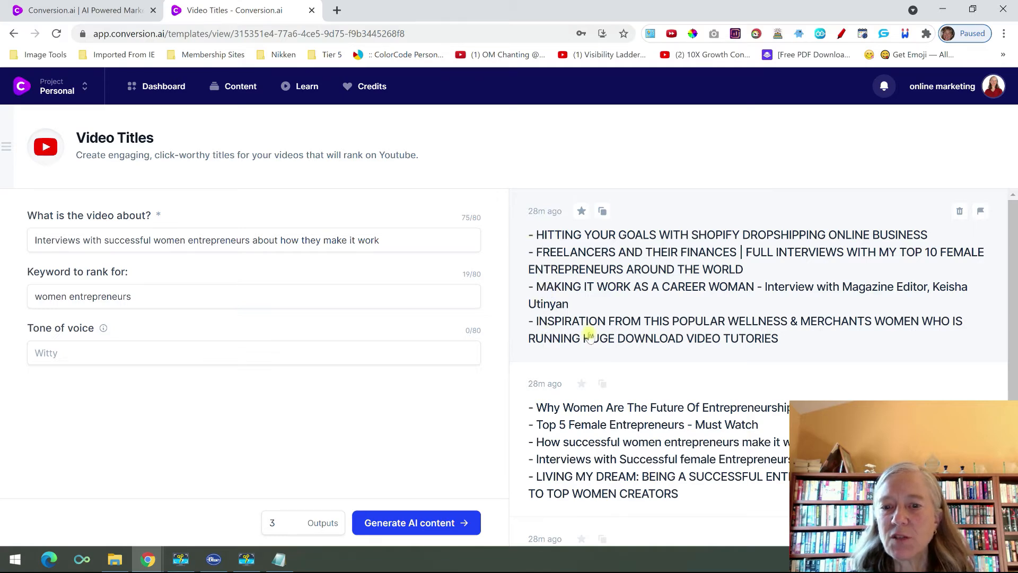
Copy only the title "Interviews with Successful female Entrepreneurs (Honest Tips on Making It Work)" from the generated titles into Notepad below the outlines.
scroll(583, 351, "down", 1)
scroll(578, 351, "down", 2)
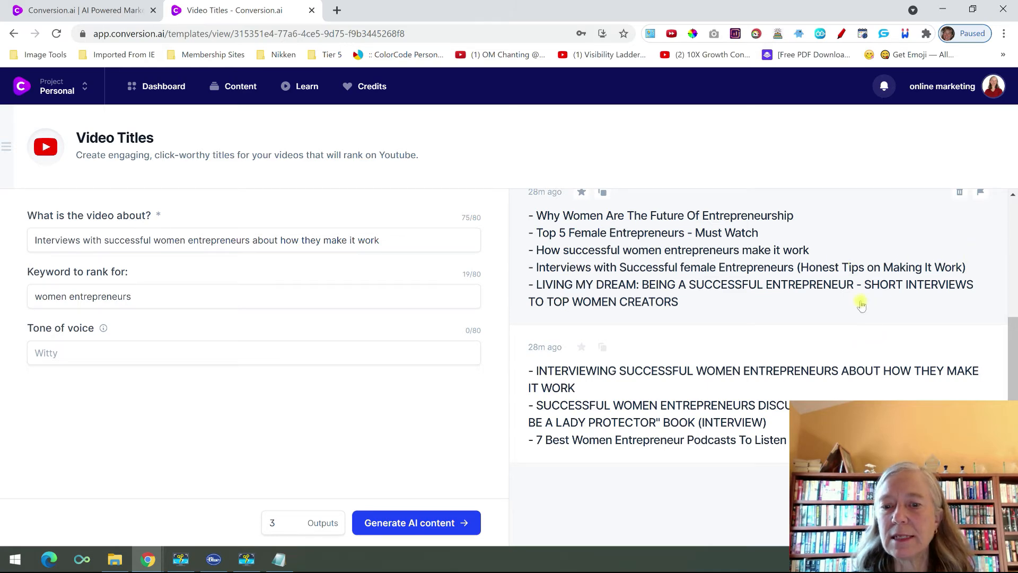
left_click(831, 281)
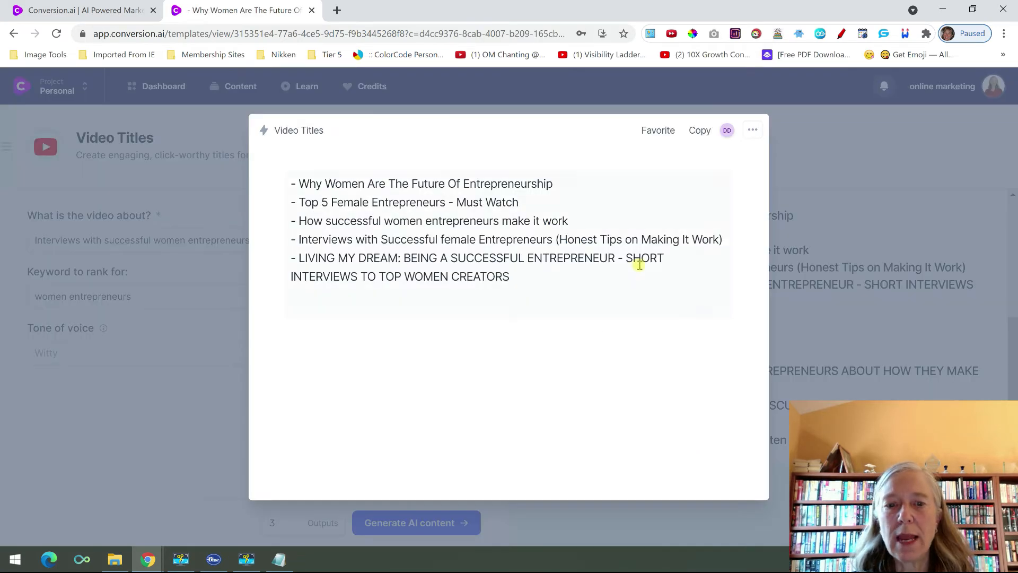
left_click_drag(722, 239, 287, 248)
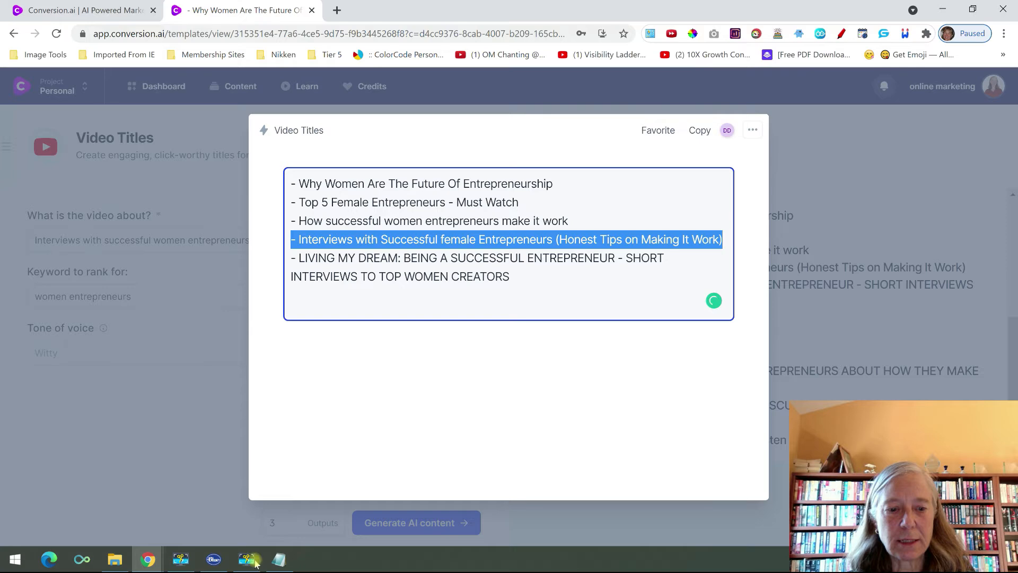
left_click(279, 559)
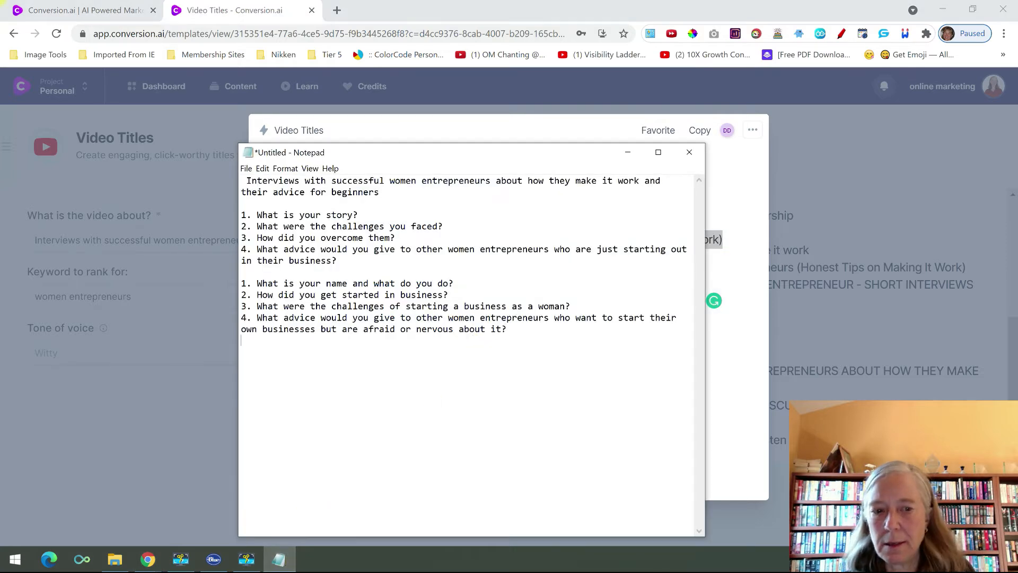
key("ctrl+v")
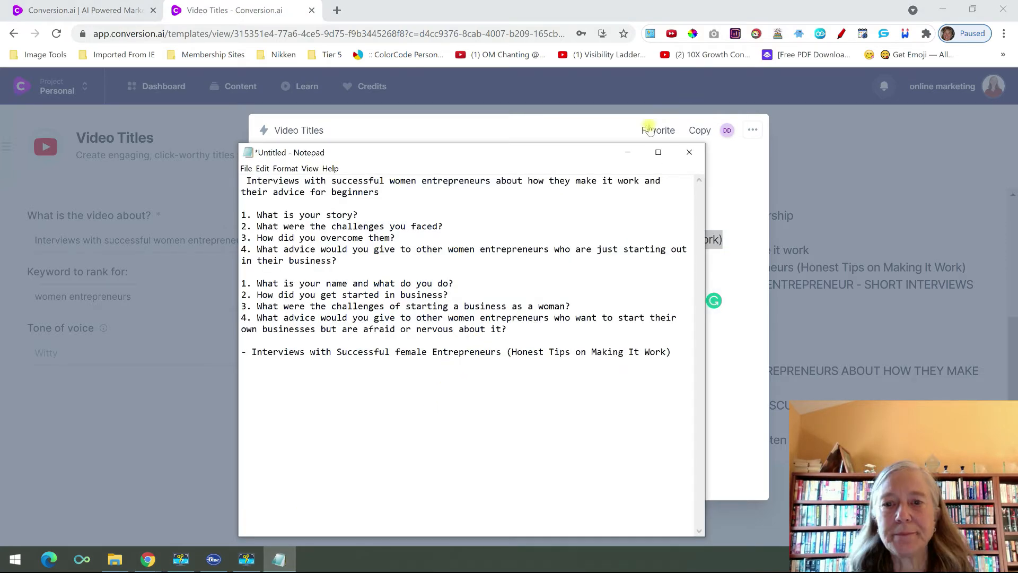
left_click(628, 152)
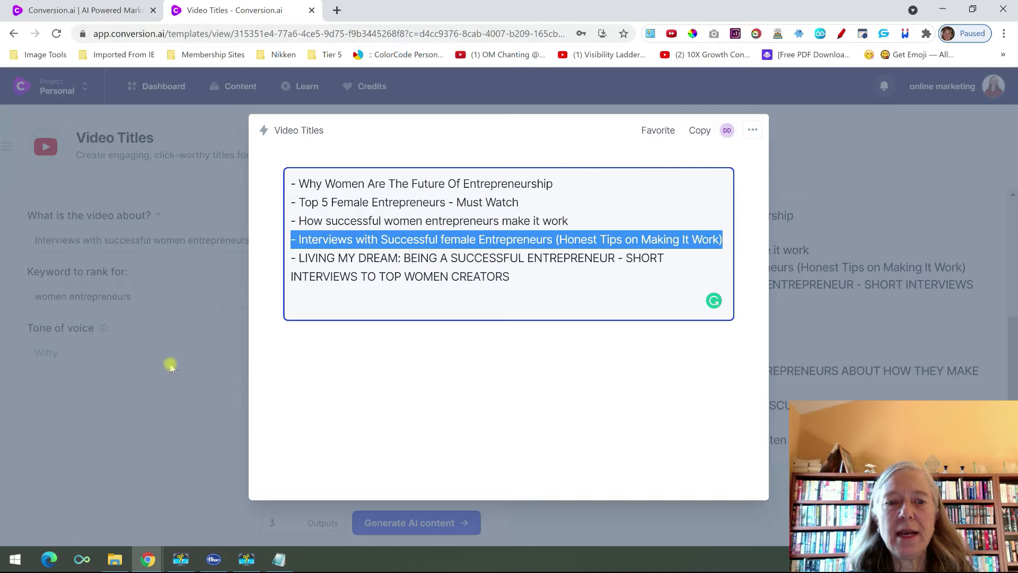
Close the opened set of titles and switch to the Video Script Hook and Introduction template.
left_click(157, 411)
left_click(6, 146)
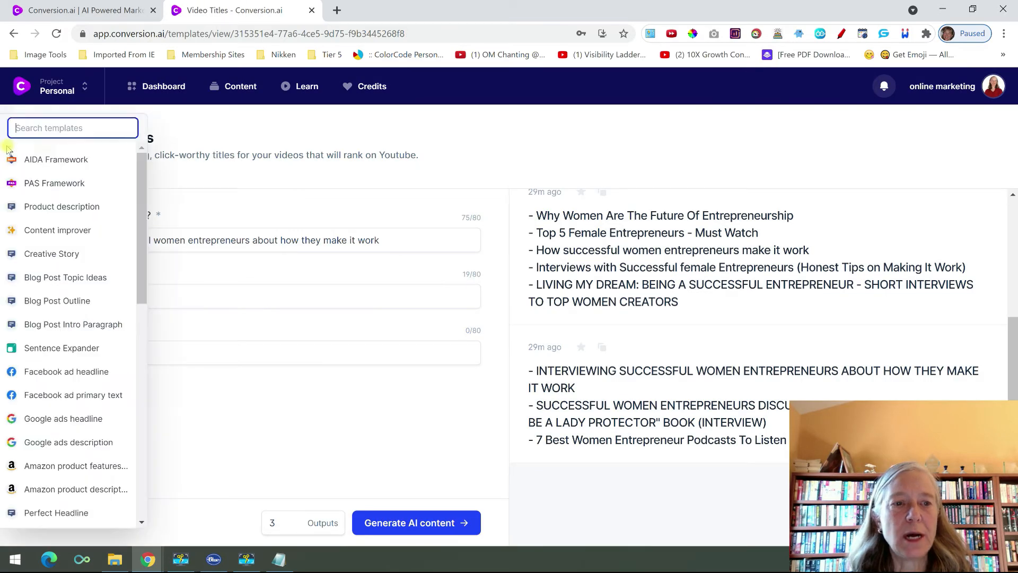
scroll(40, 405, "down", 2)
scroll(37, 406, "down", 4)
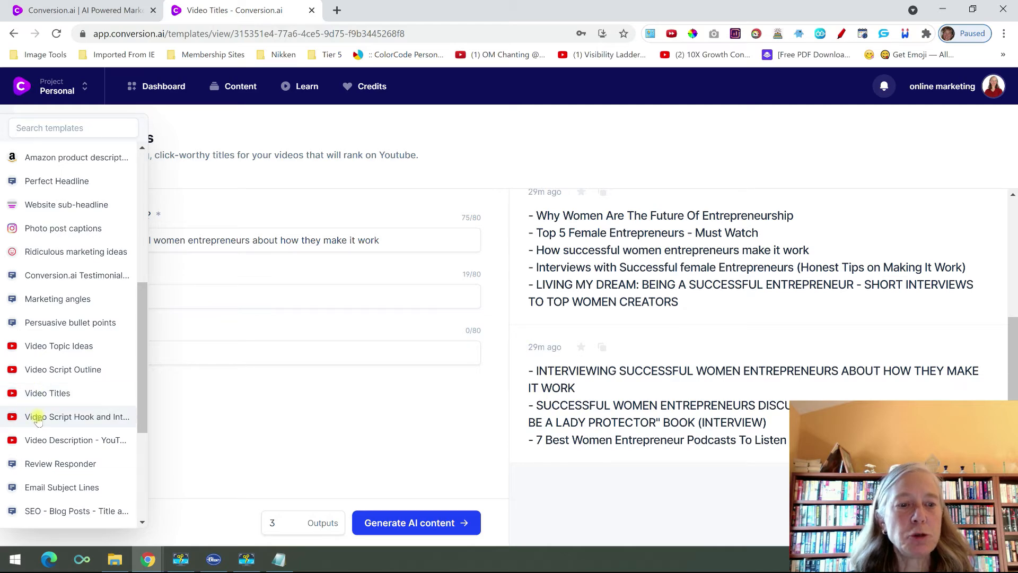
left_click(38, 418)
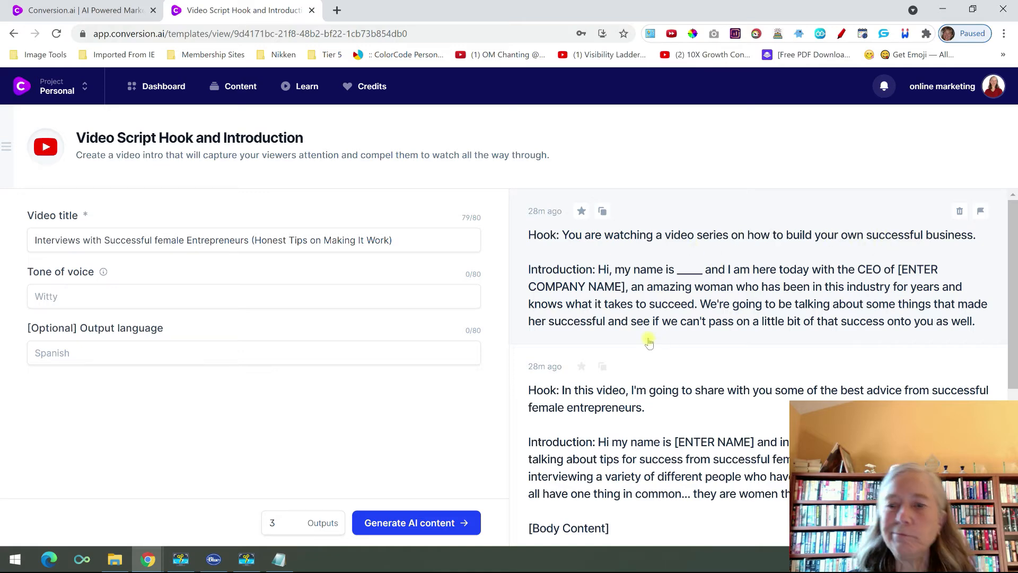
Review the generated hooks and copy the one starting "In this video, I'm going to share with you" into Notepad below the title.
scroll(644, 340, "down", 1)
scroll(640, 340, "down", 1)
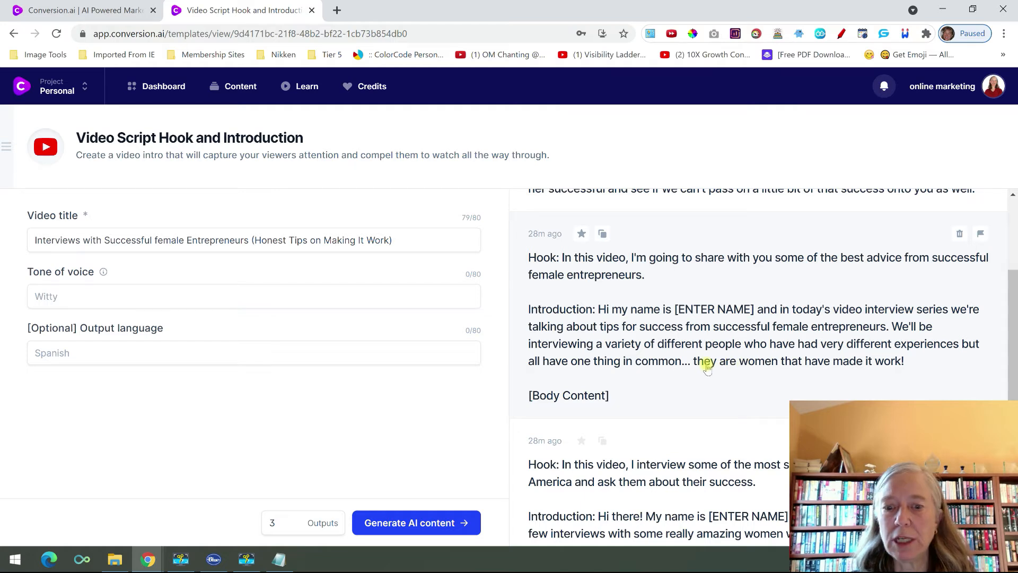
scroll(707, 366, "down", 1)
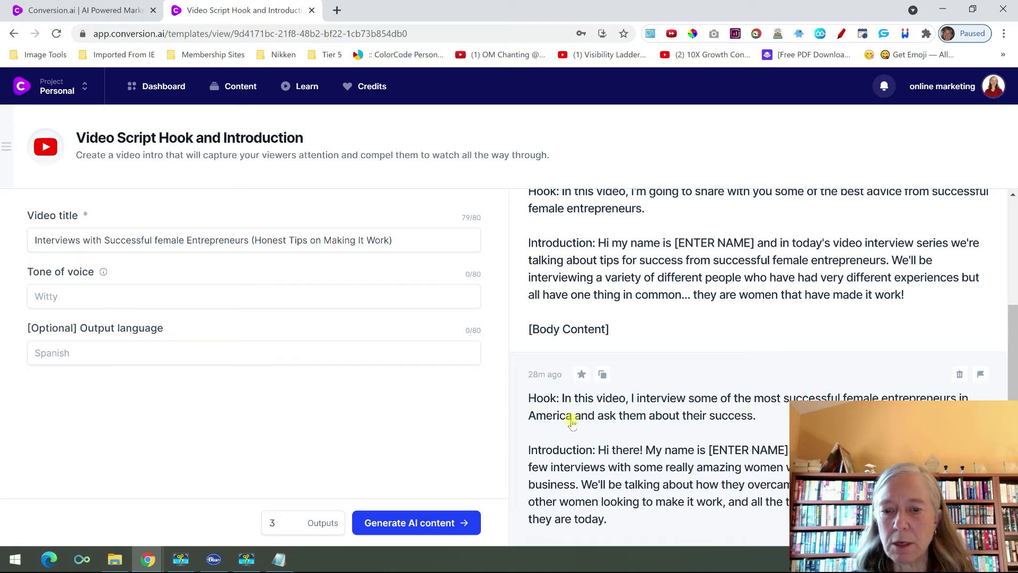
scroll(573, 429, "down", 1)
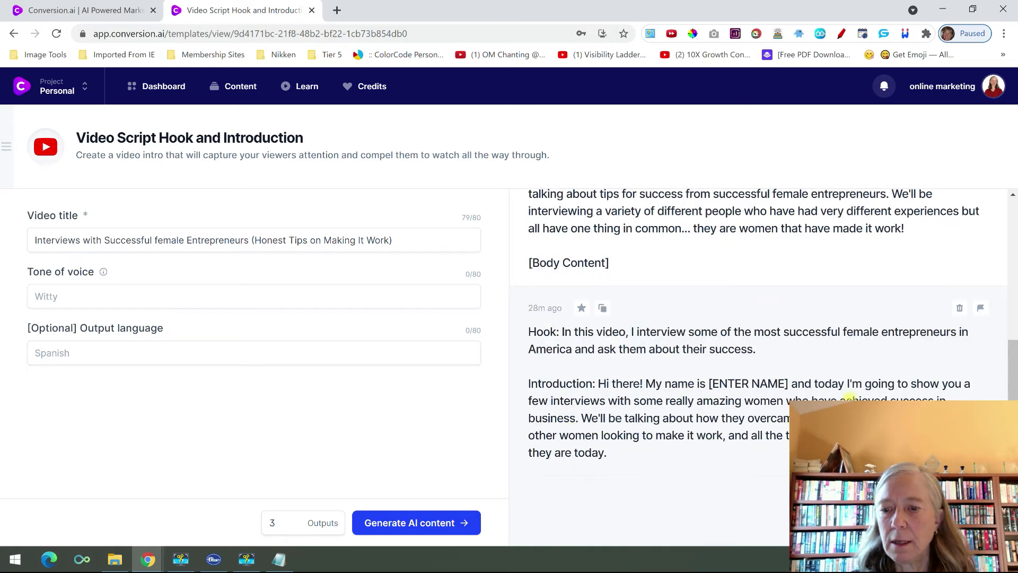
scroll(681, 388, "up", 2)
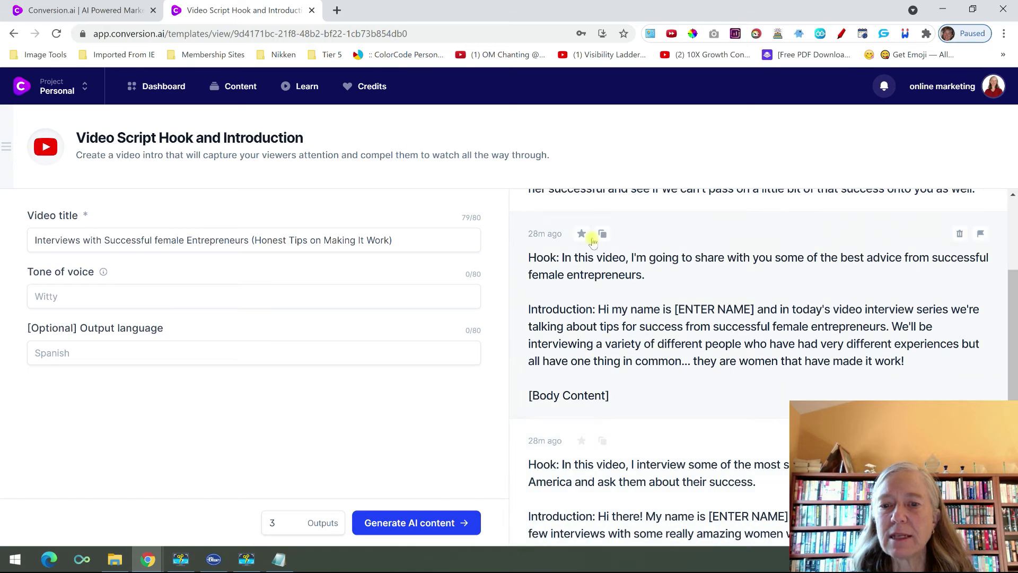
left_click(601, 235)
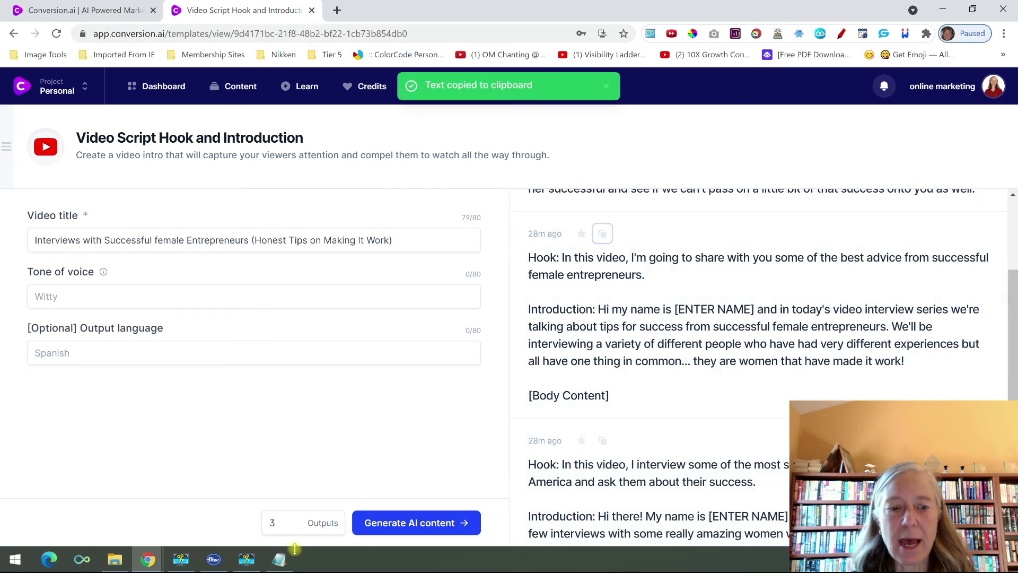
left_click(279, 560)
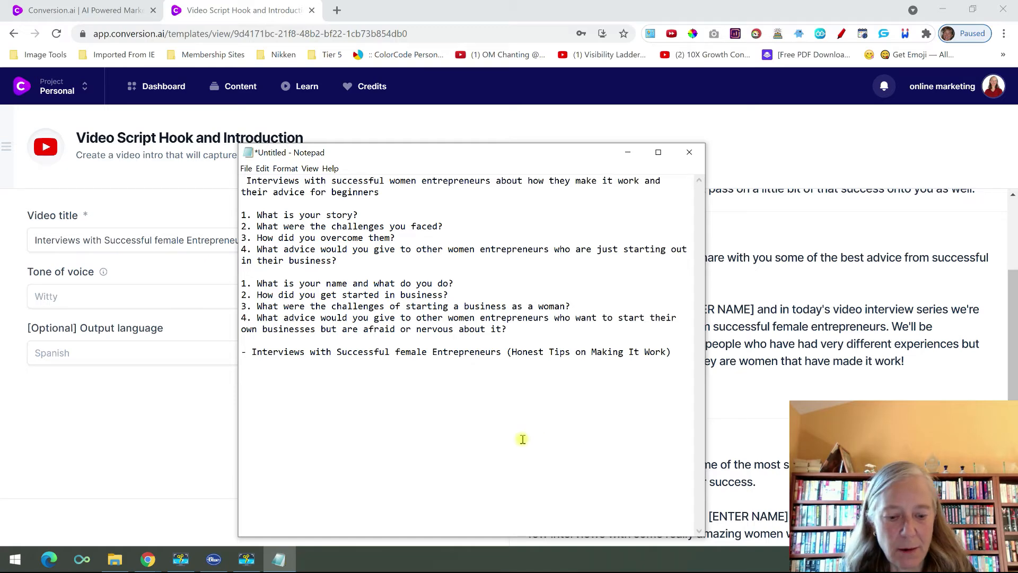
key("ctrl+v")
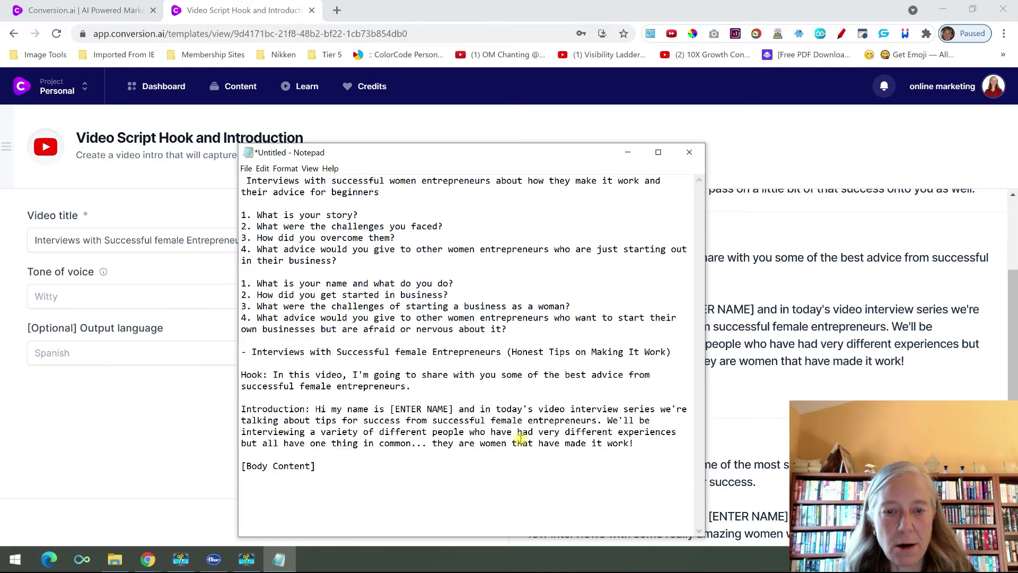
left_click(627, 153)
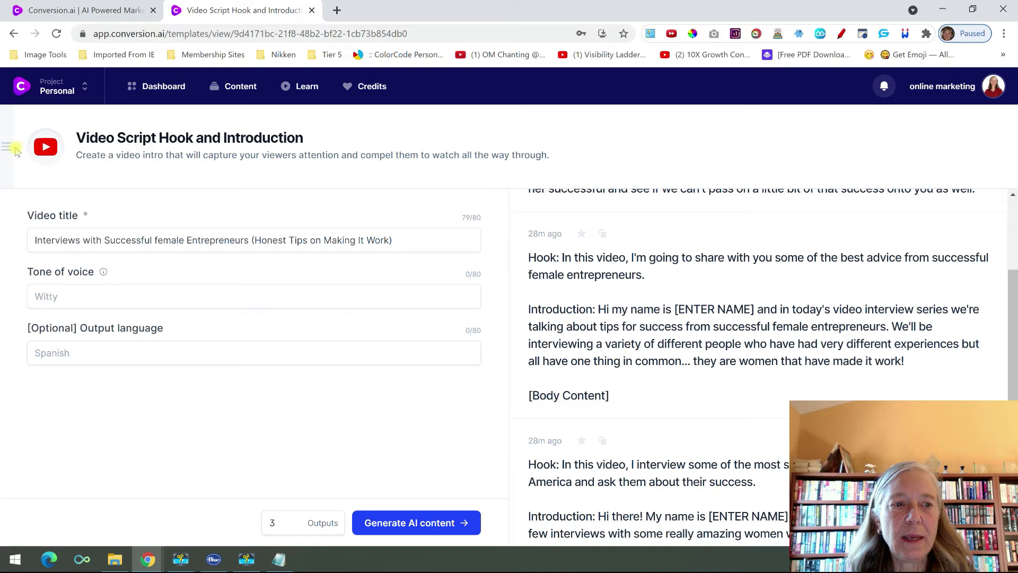
Switch to the Video Description - YouTube template.
mouse_move(7, 152)
scroll(32, 307, "down", 5)
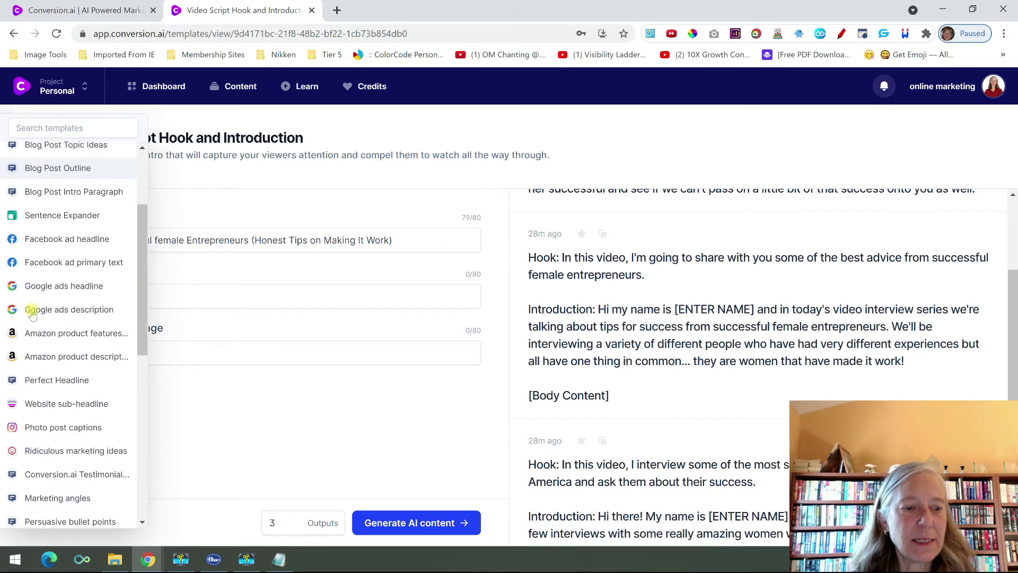
scroll(32, 313, "down", 1)
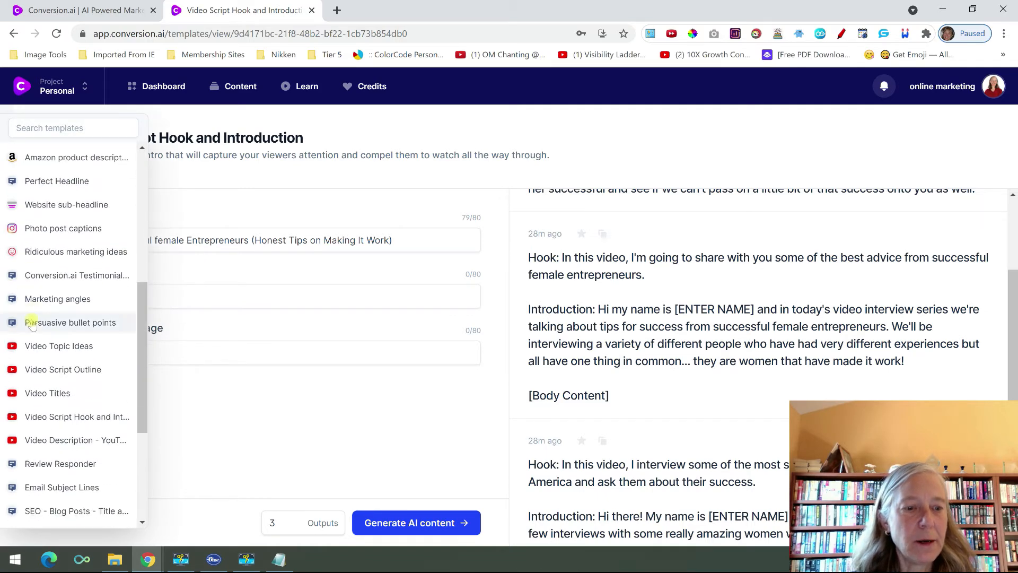
left_click(47, 442)
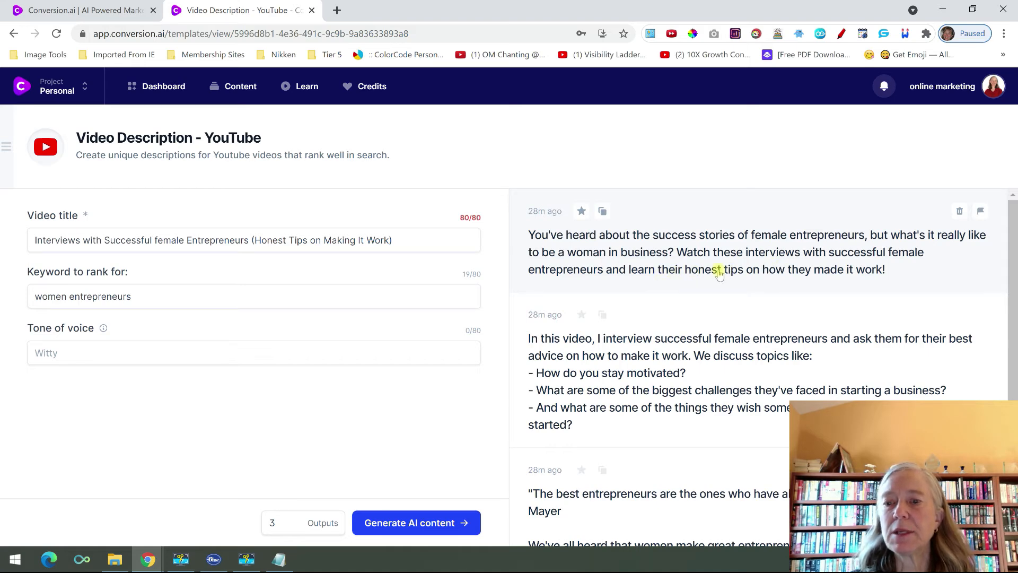
Review the generated descriptions and copy the one starting "You've heard about the success stories" into Notepad below the hook and introduction.
scroll(637, 285, "down", 1)
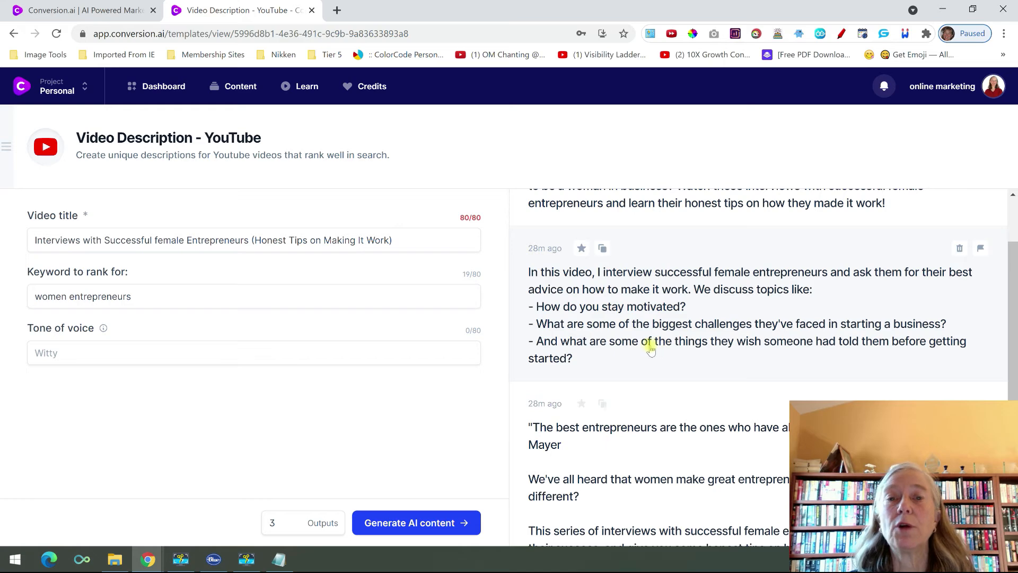
scroll(651, 350, "down", 2)
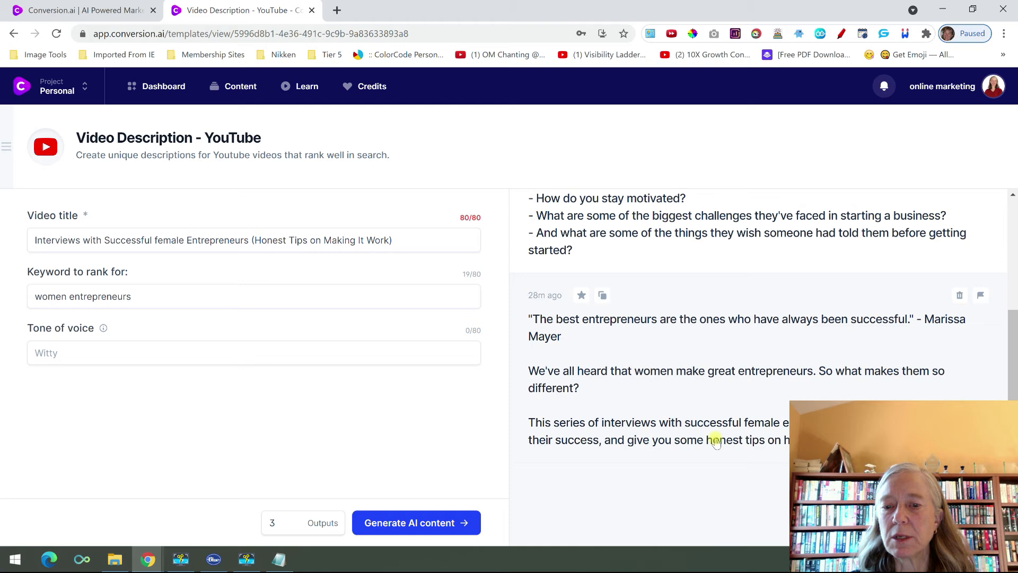
scroll(658, 383, "up", 3)
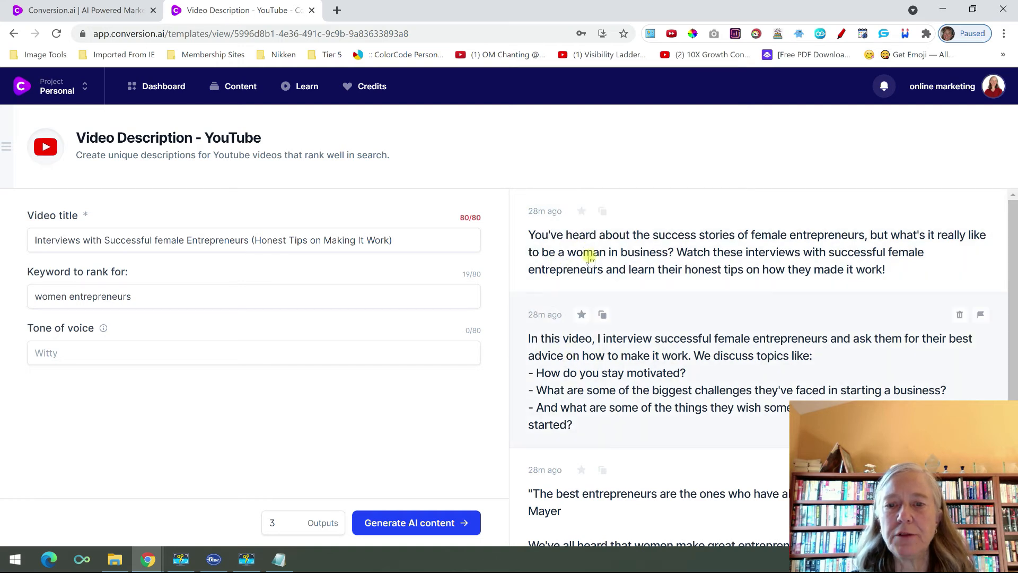
left_click(603, 212)
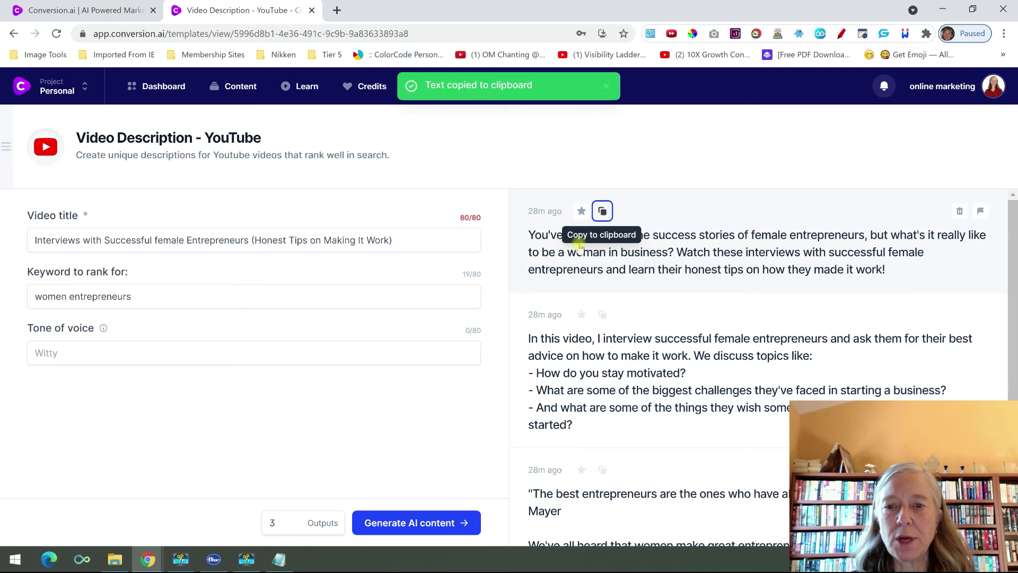
left_click(283, 560)
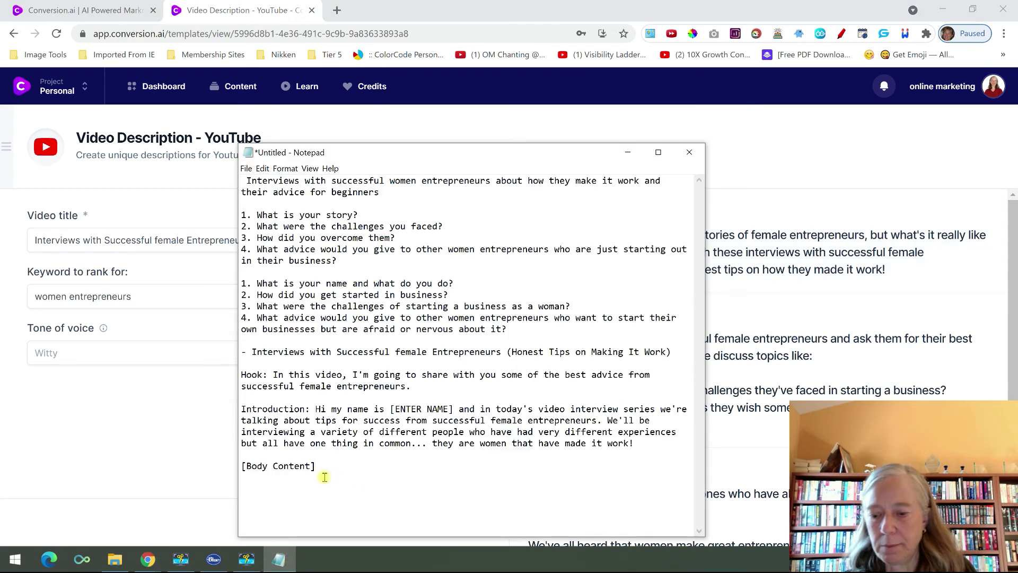
key("ctrl+v")
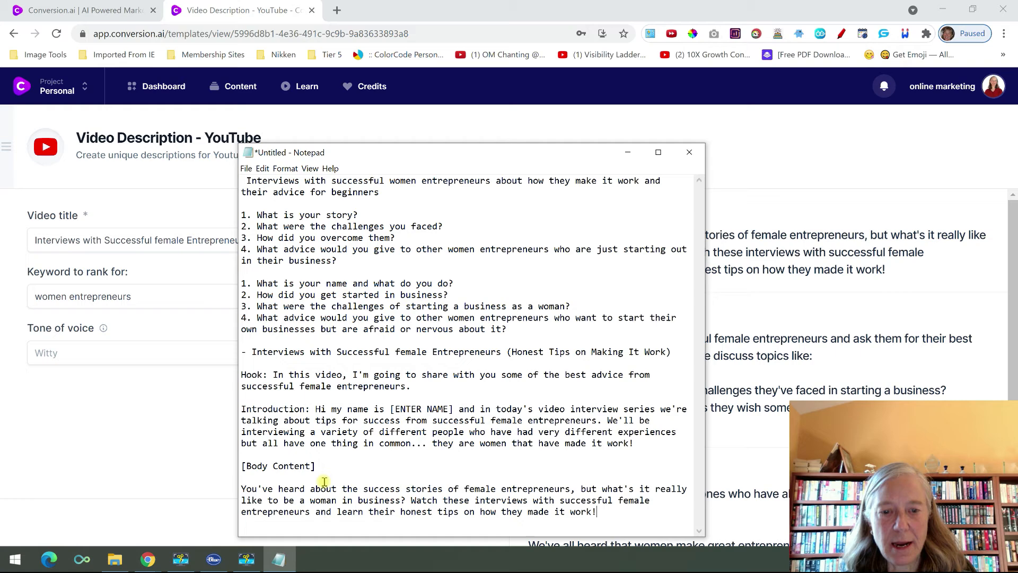
Copy the description starting "In this video, I interview successful female entrepreneurs" into Notepad below the first description, and close its opened view.
left_click(737, 309)
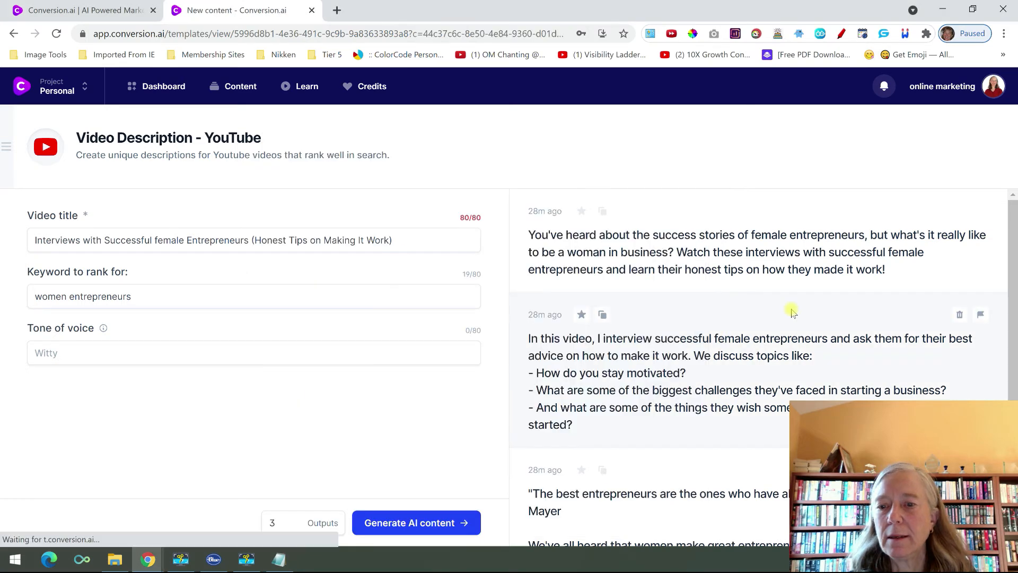
left_click(792, 313)
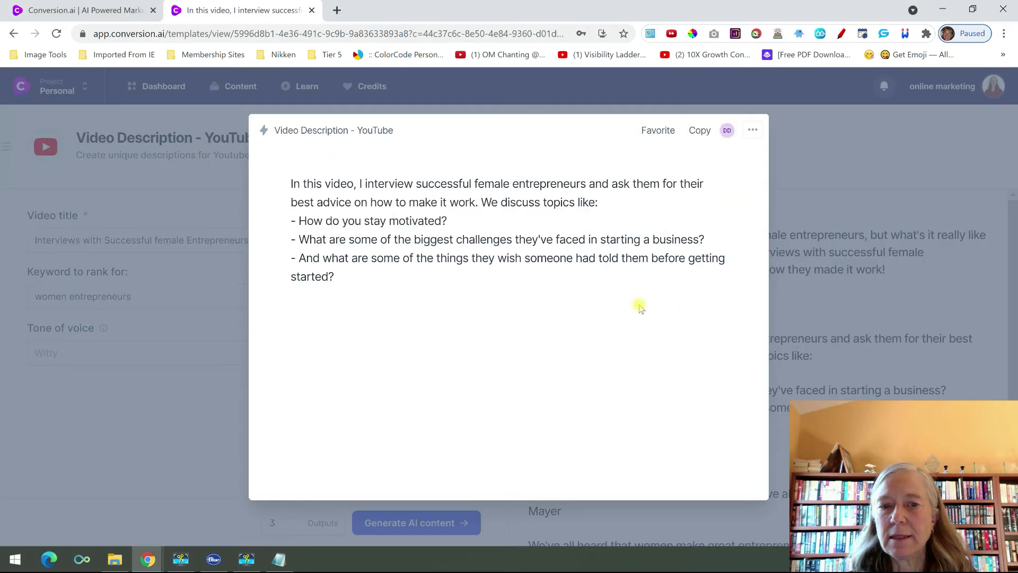
left_click(699, 130)
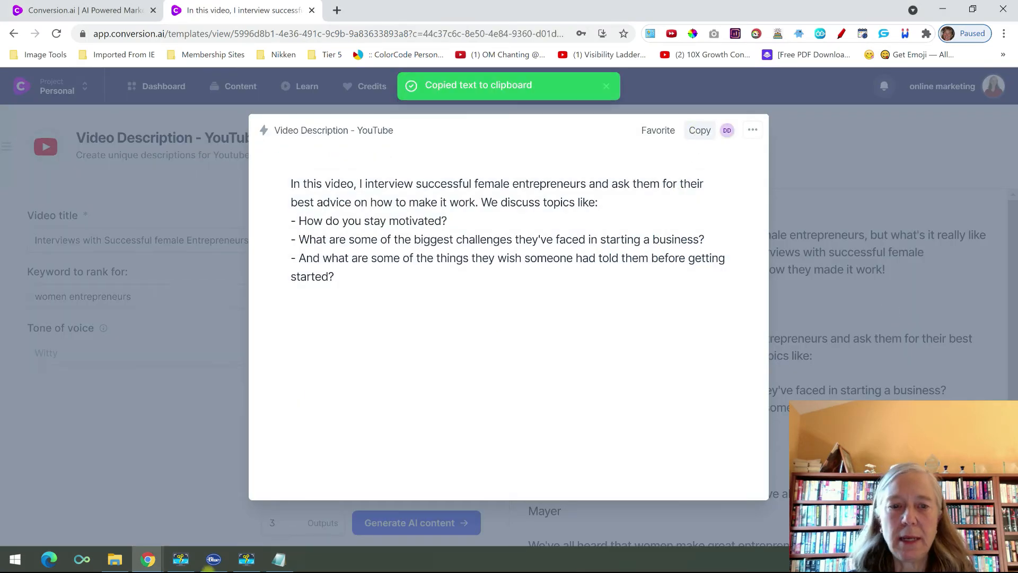
left_click(280, 560)
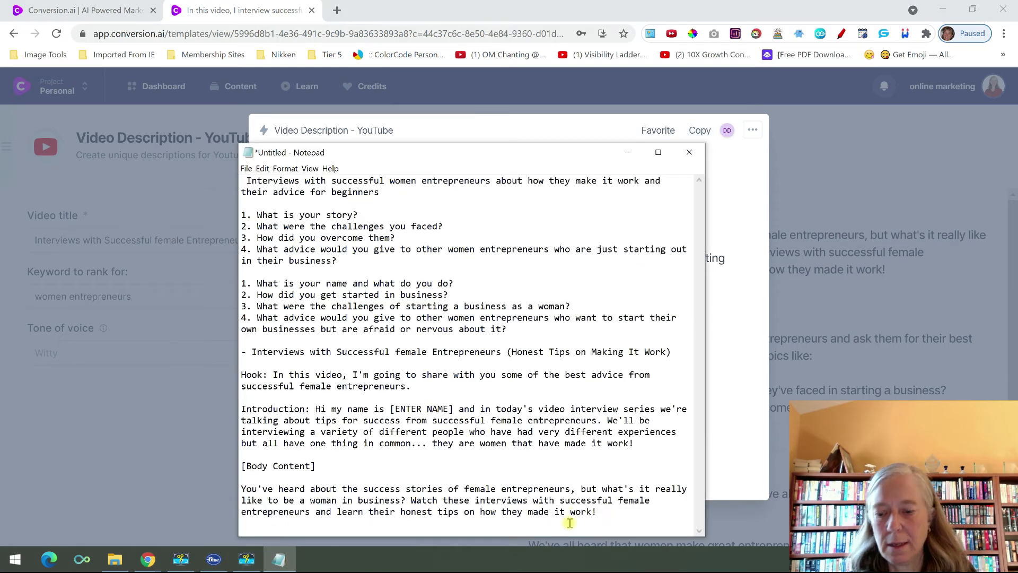
key("Return")
key("ctrl+v")
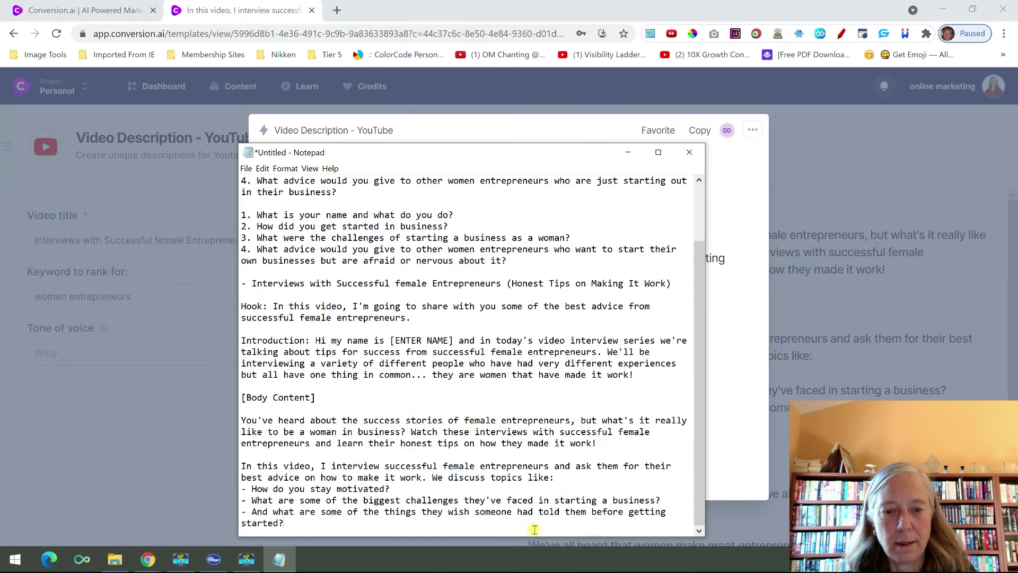
left_click(151, 479)
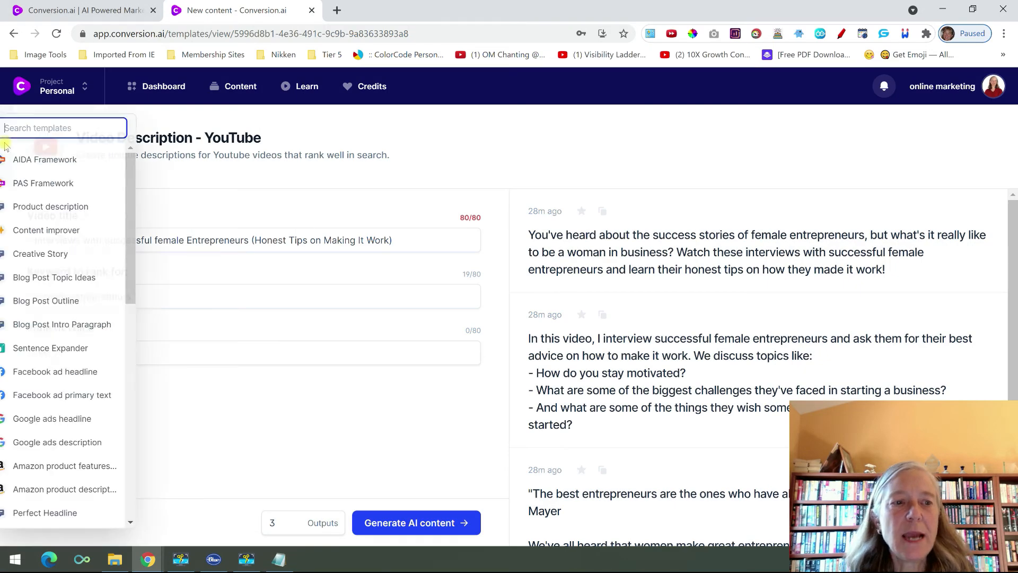
mouse_move(11, 146)
scroll(61, 373, "down", 8)
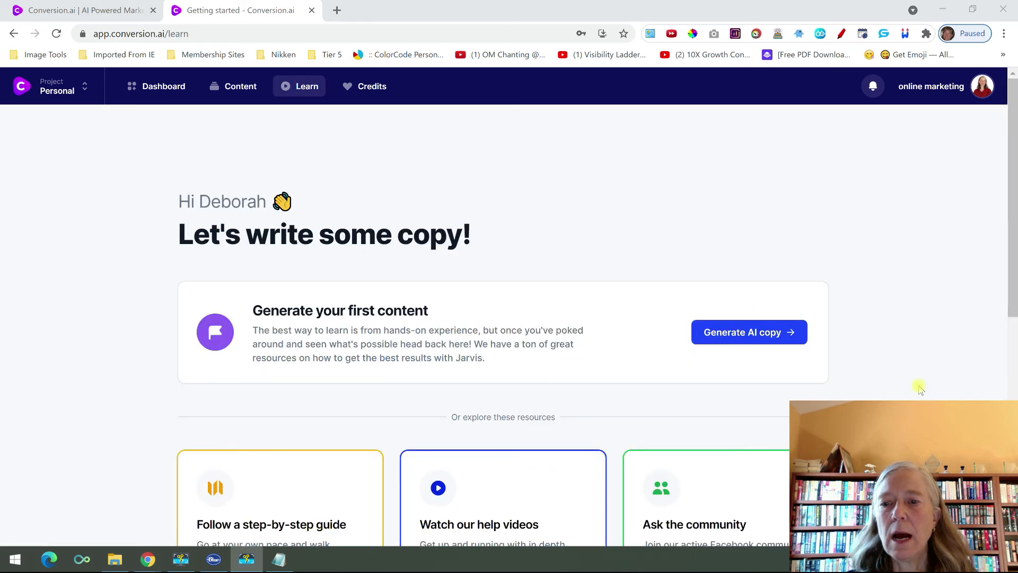
Look through the Learn page's guide, help videos, community, live training and support contact options.
scroll(827, 341, "down", 3)
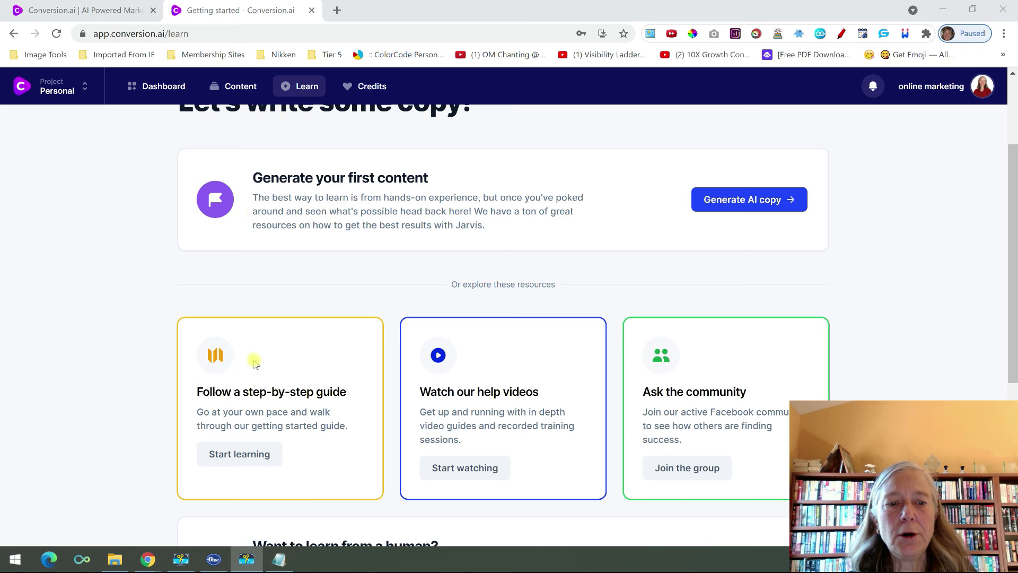
scroll(266, 382, "down", 1)
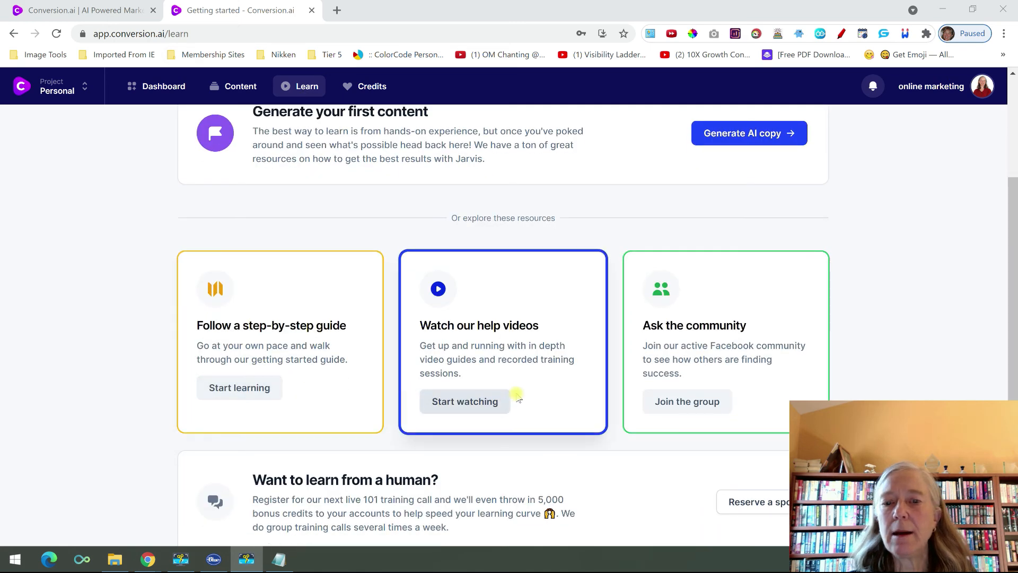
scroll(625, 444, "down", 2)
scroll(623, 444, "down", 1)
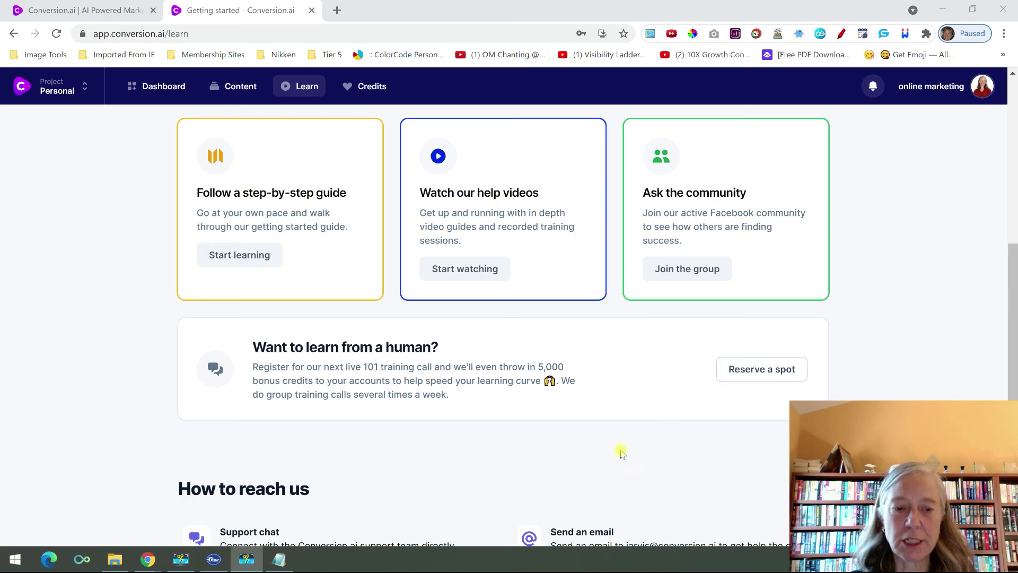
scroll(619, 450, "down", 2)
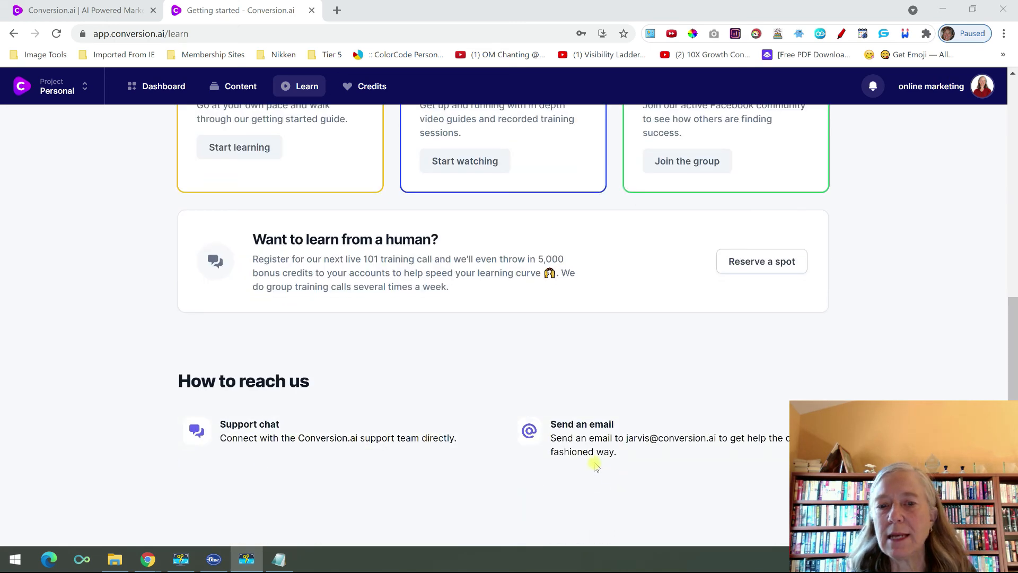
scroll(596, 463, "up", 8)
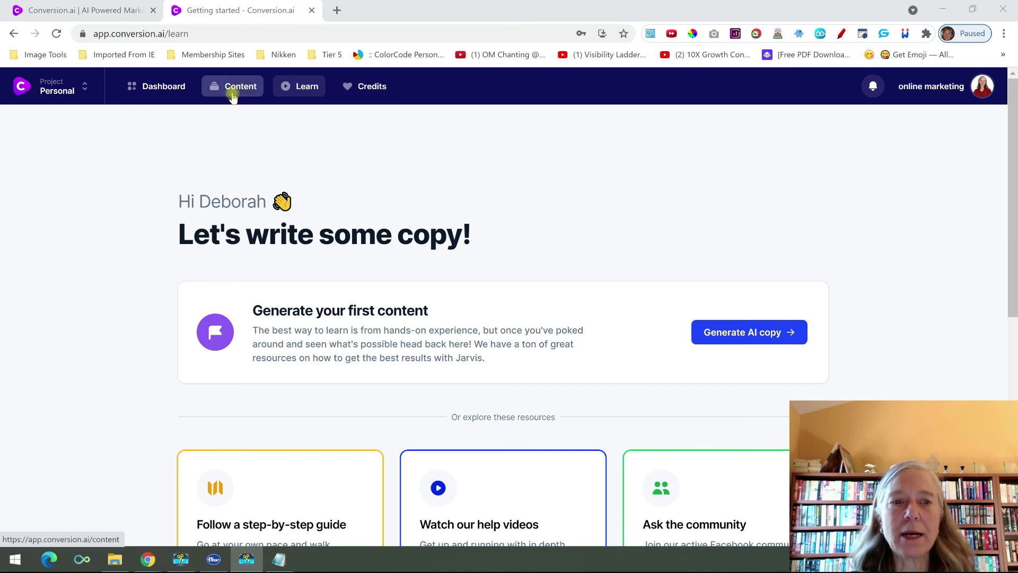
Go to the Dashboard and look through the library of content templates, from Long-form assistant down to the video and SEO templates.
left_click(177, 93)
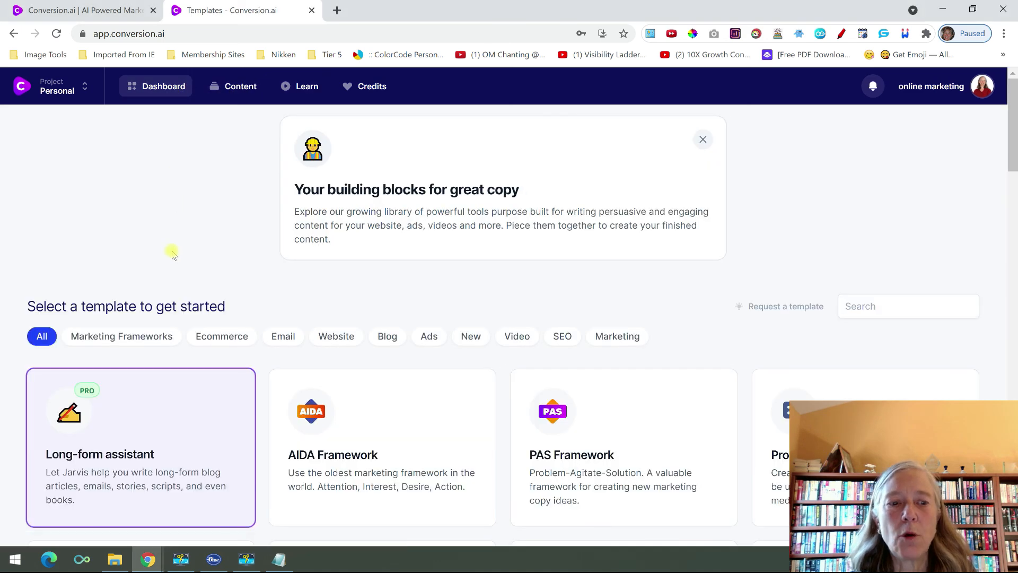
scroll(172, 260, "down", 1)
scroll(171, 261, "down", 2)
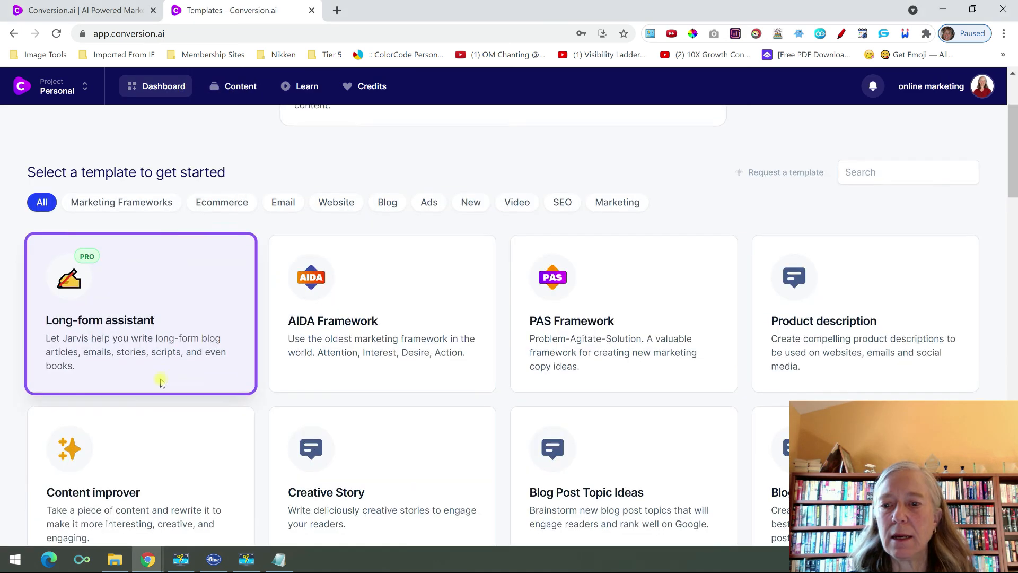
scroll(249, 368, "down", 4)
scroll(395, 418, "down", 1)
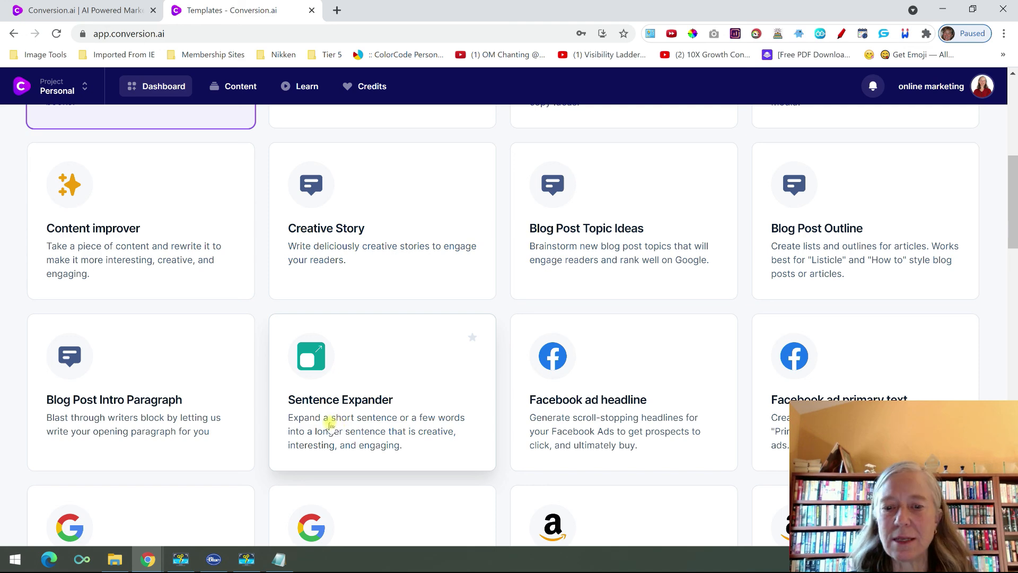
scroll(330, 424, "down", 6)
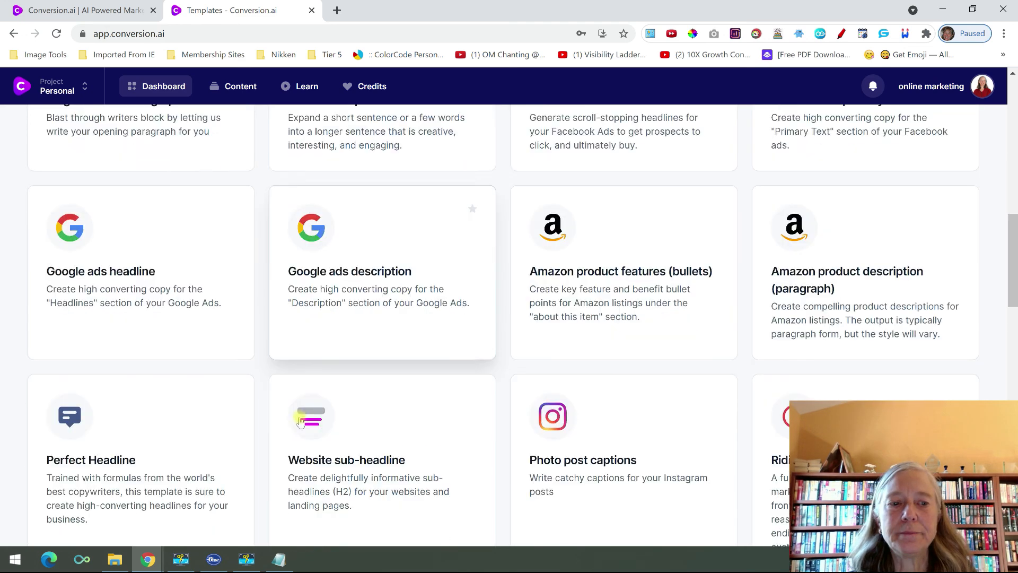
scroll(429, 451, "down", 4)
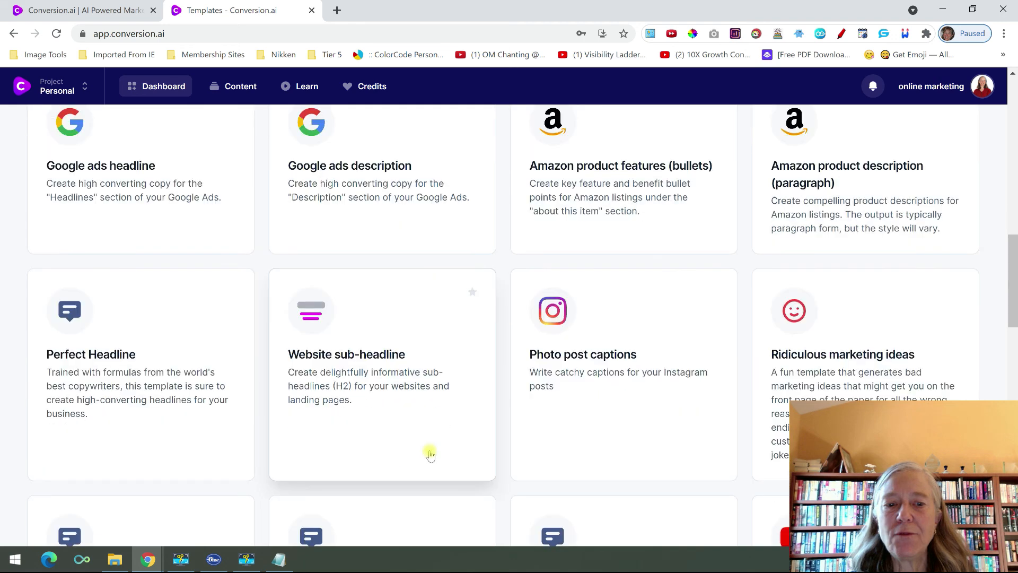
scroll(430, 456, "down", 4)
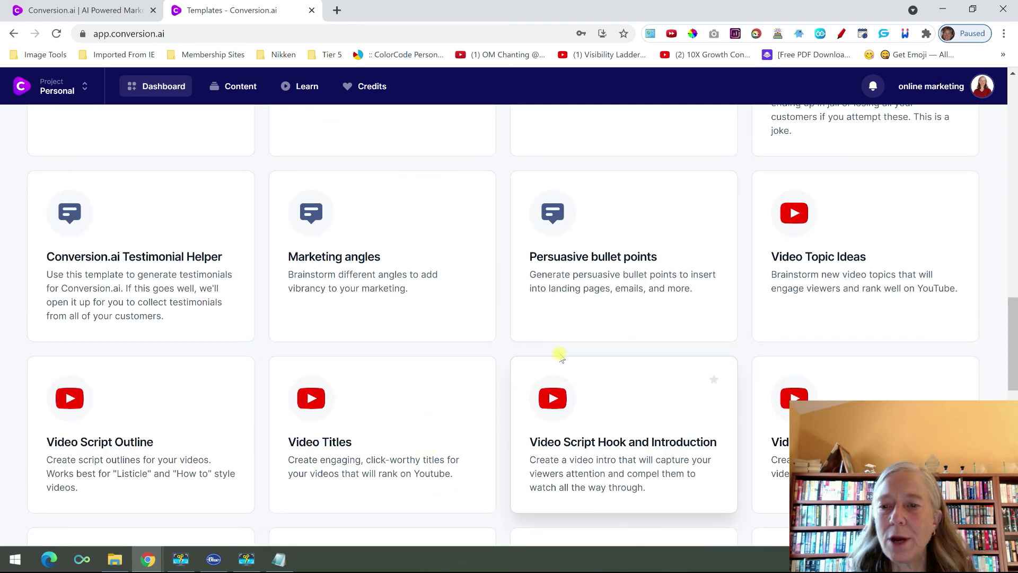
scroll(559, 357, "down", 1)
scroll(561, 358, "down", 5)
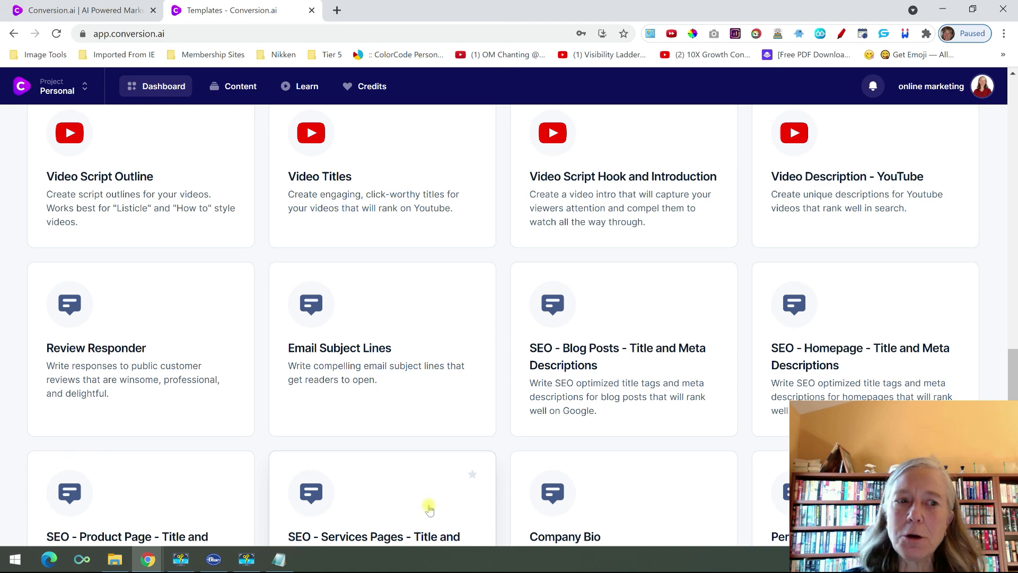
scroll(228, 262, "up", 4)
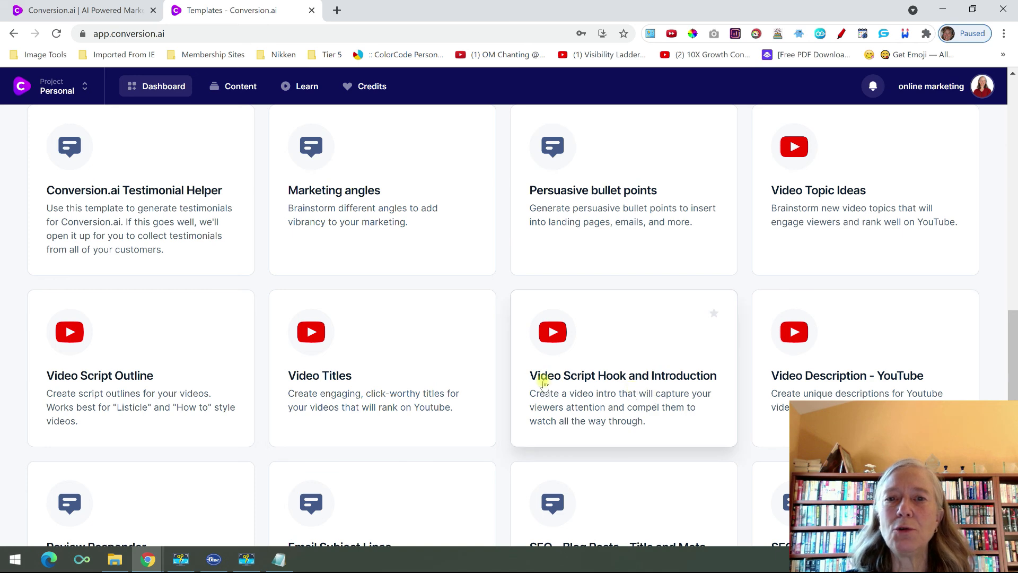
scroll(526, 374, "up", 4)
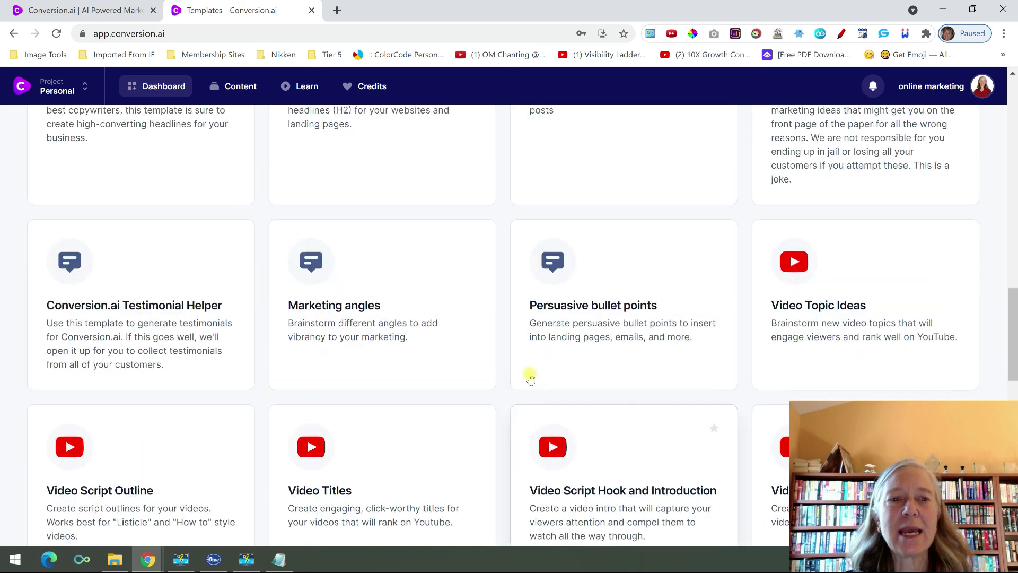